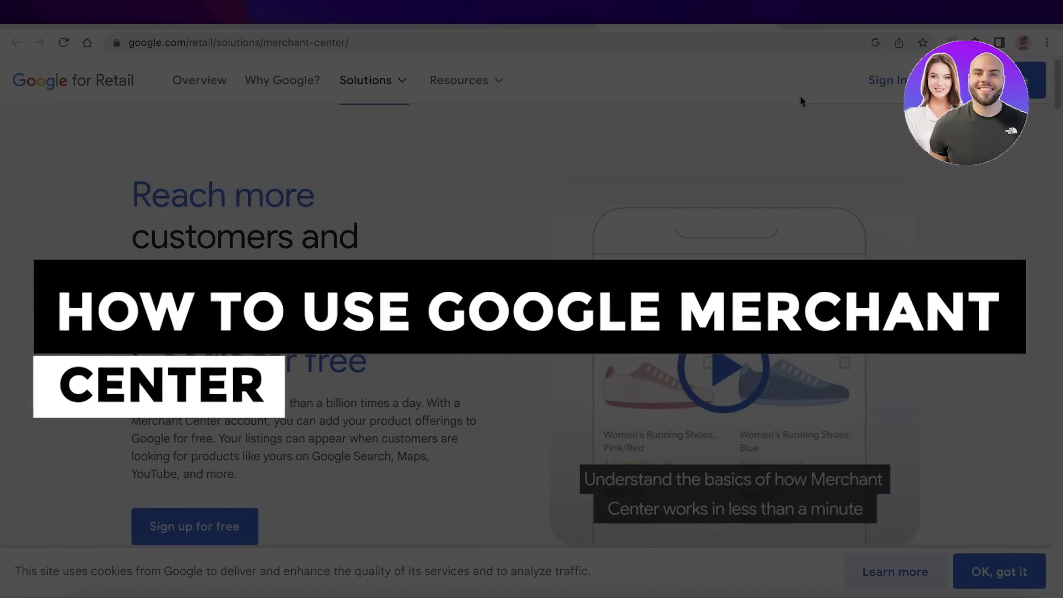
# Step: Scroll the Merchant Center landing page down to the three-step 'How Merchant Center works' overview
pyautogui.scroll(-3, 770, 117)
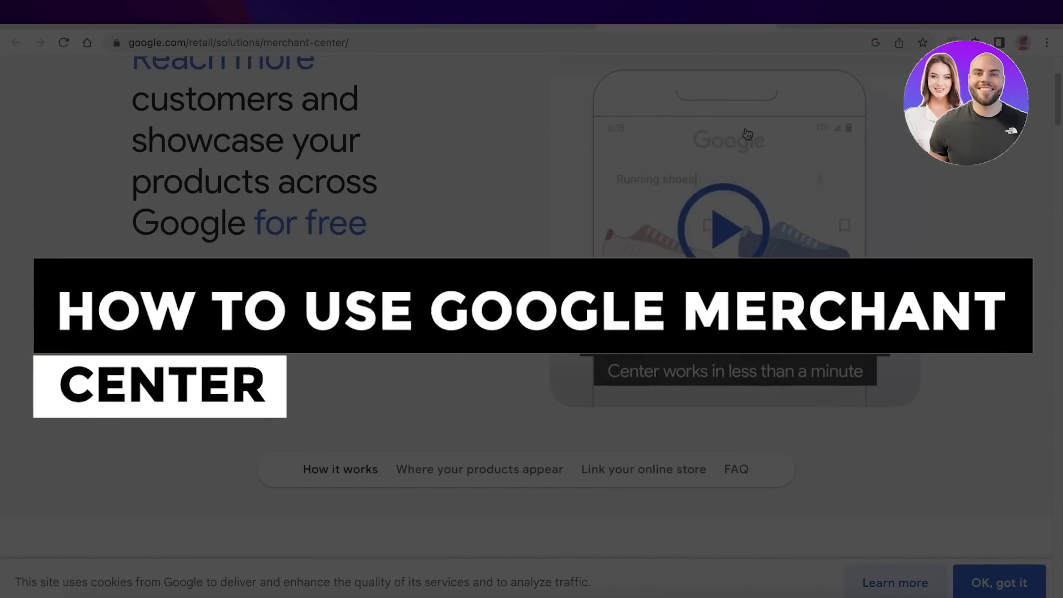
pyautogui.scroll(3, 746, 131)
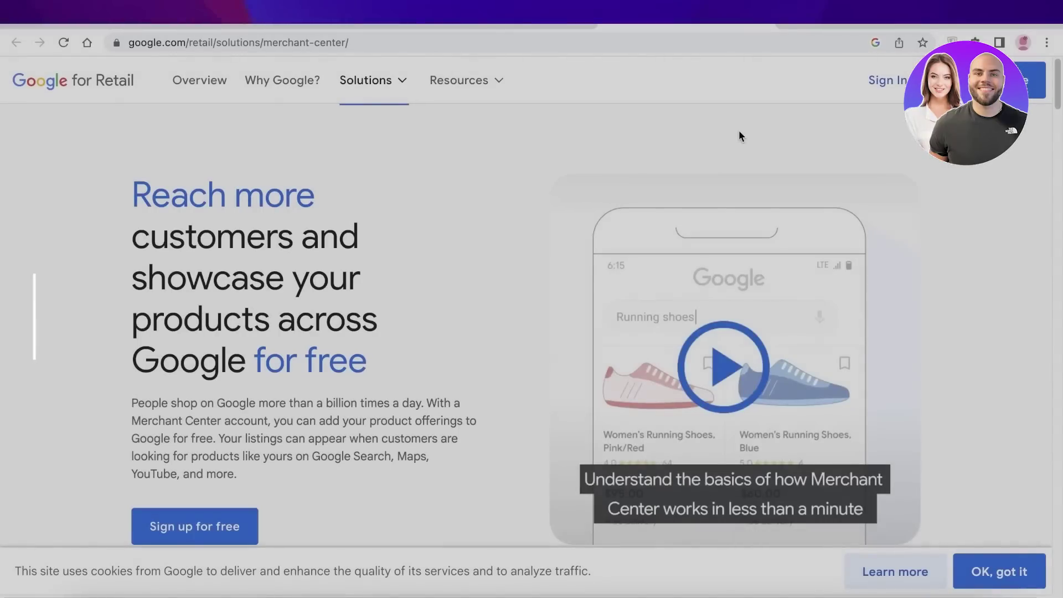
pyautogui.scroll(-5, 731, 139)
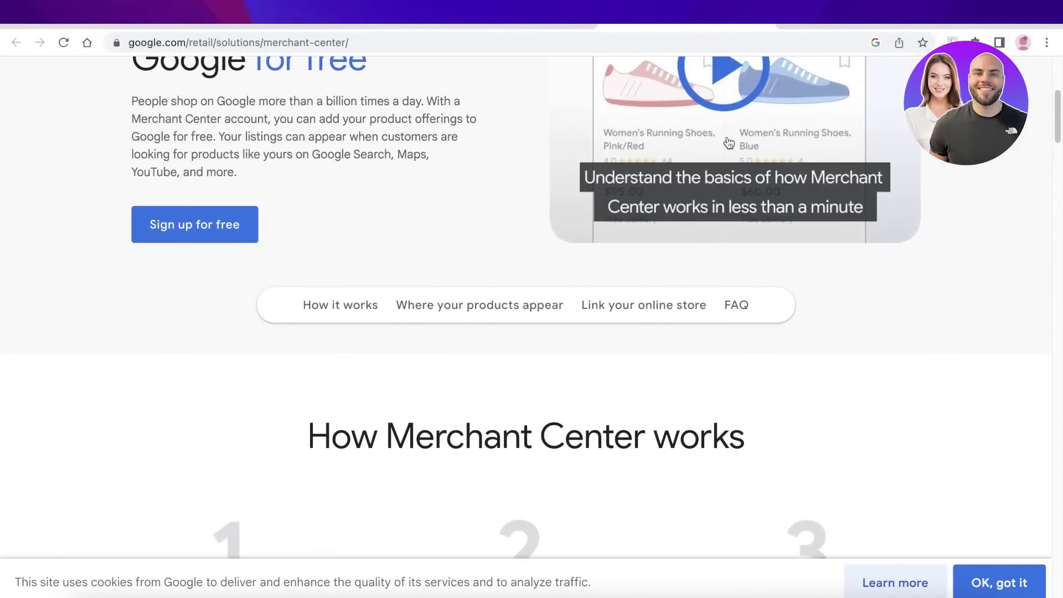
pyautogui.scroll(-4, 728, 143)
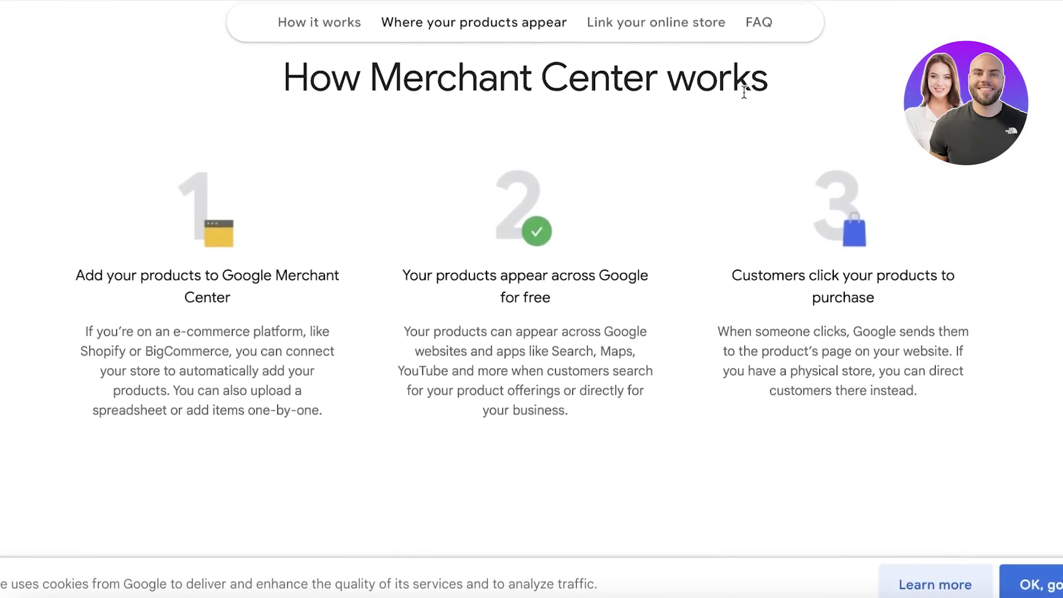
pyautogui.scroll(8, 743, 94)
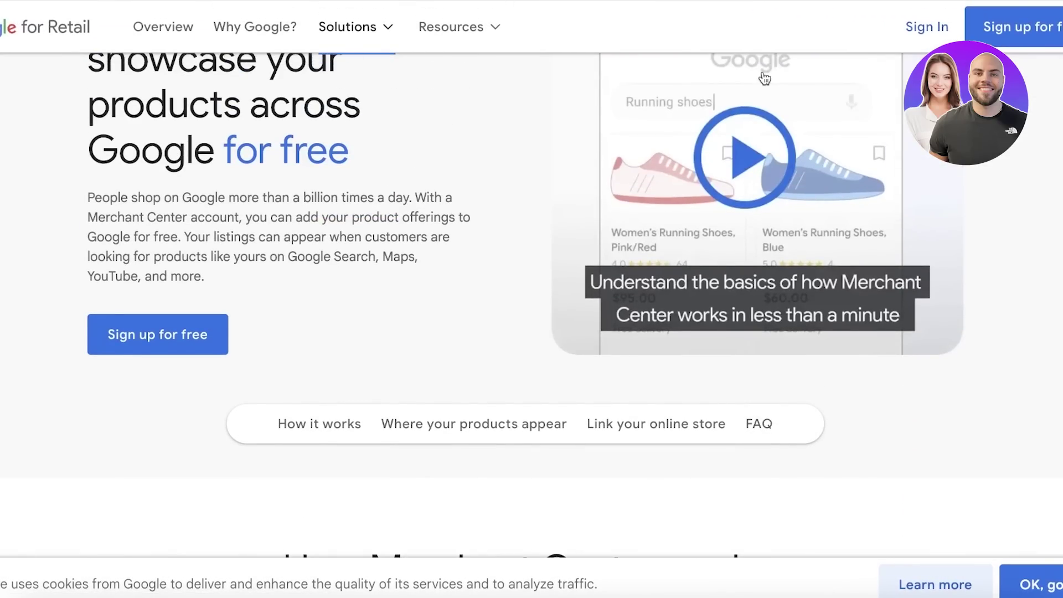
pyautogui.scroll(-3, 762, 83)
pyautogui.scroll(3, 756, 96)
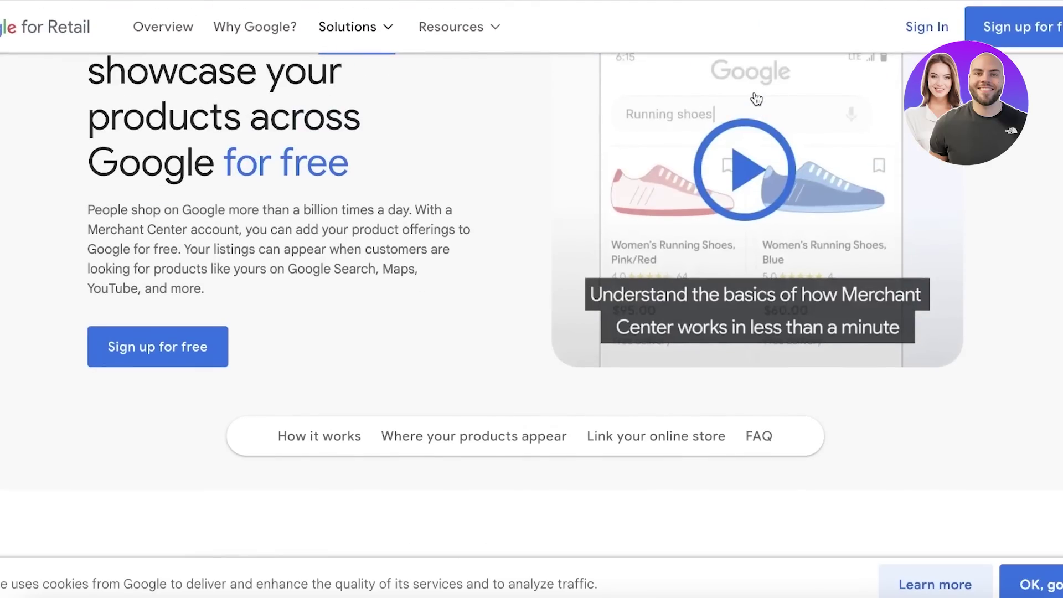
pyautogui.scroll(-1, 752, 98)
pyautogui.scroll(4, 751, 99)
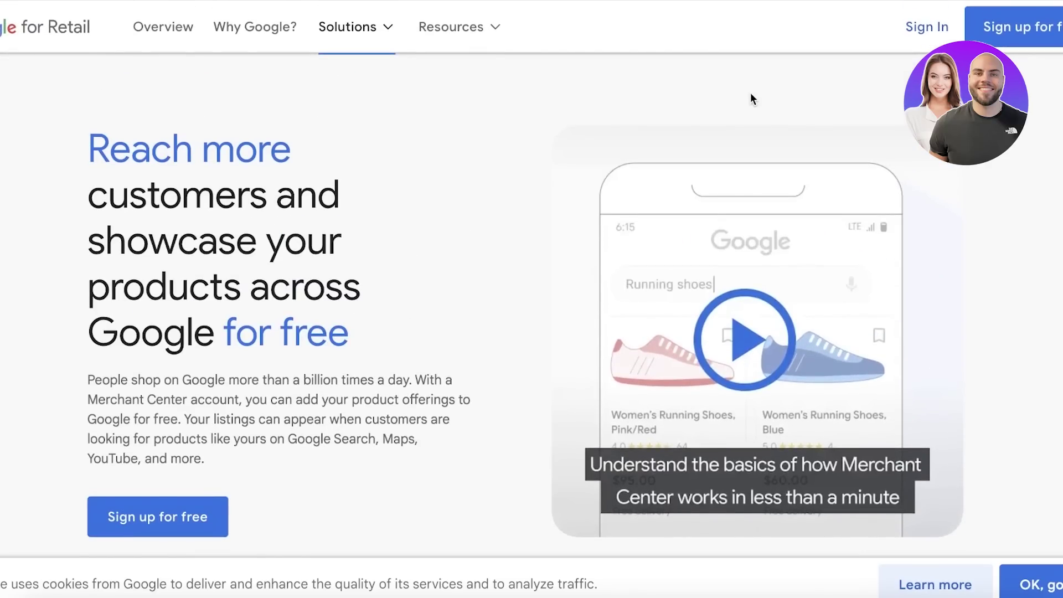
pyautogui.scroll(-10, 751, 99)
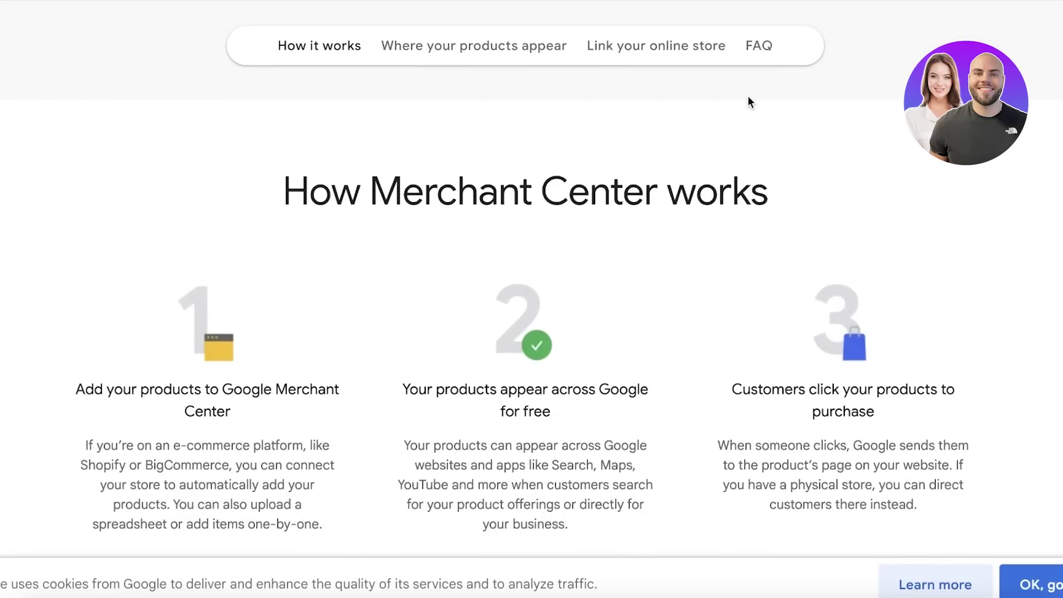
pyautogui.scroll(-2, 748, 100)
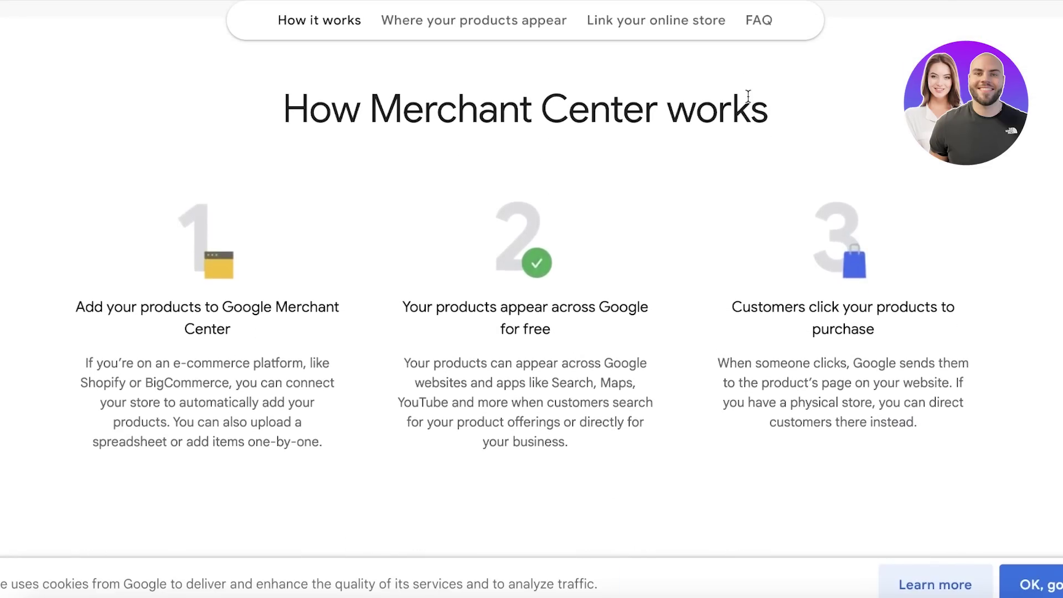
pyautogui.scroll(-1, 748, 95)
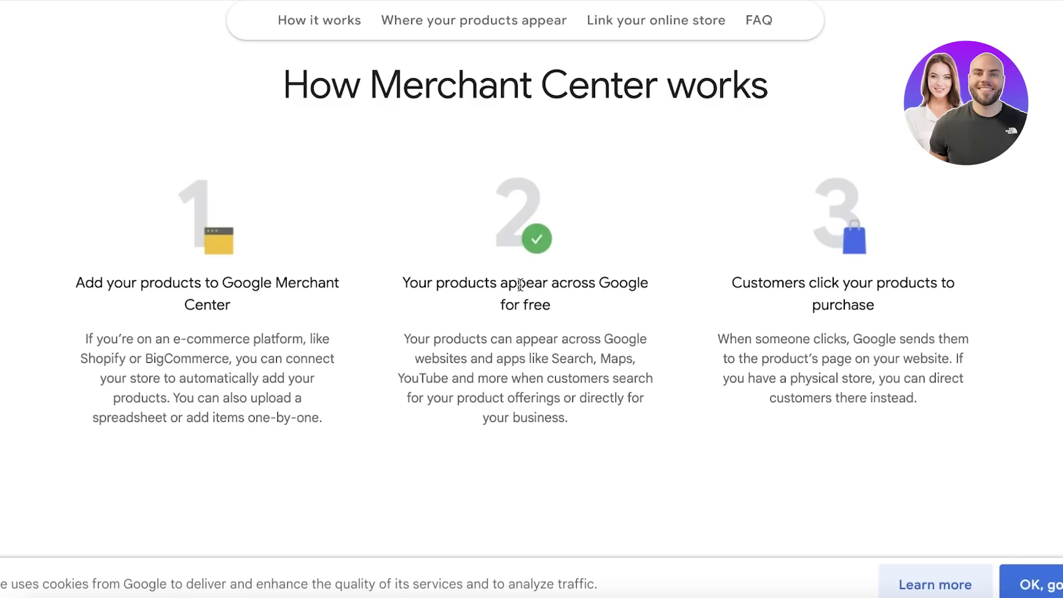
pyautogui.scroll(-1, 520, 285)
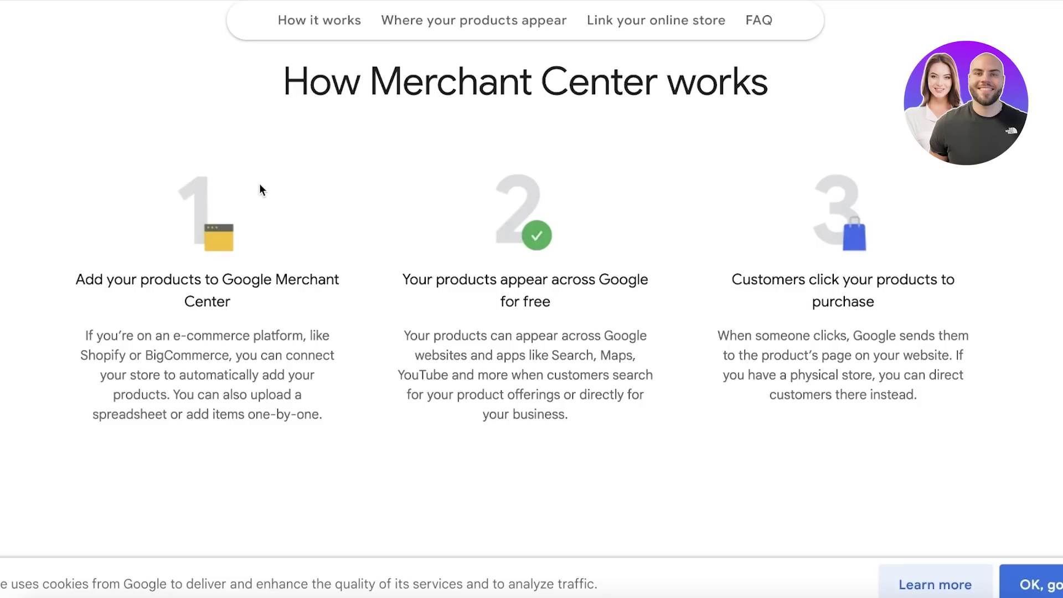
# Step: Scroll through the product-placement tabs, store integration cards and testimonials, then back to the introduction
pyautogui.scroll(-1, 262, 178)
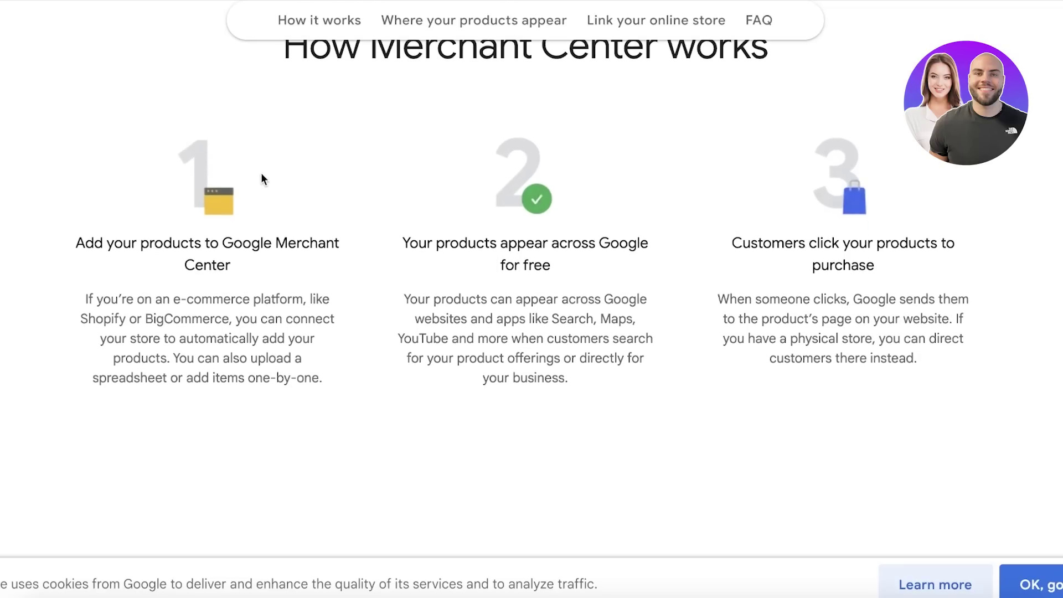
pyautogui.scroll(-3, 263, 179)
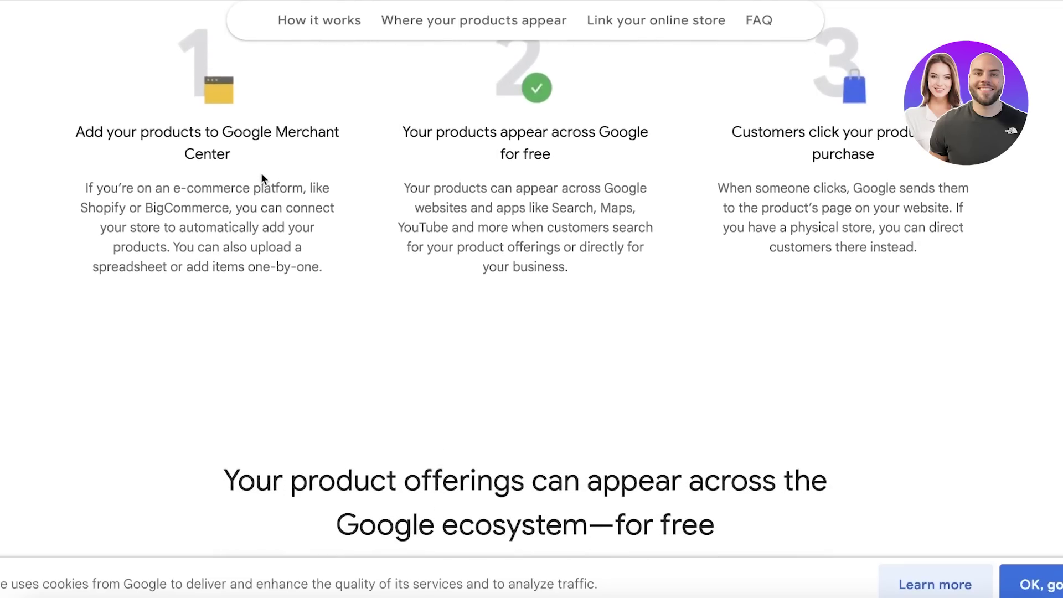
pyautogui.scroll(-10, 490, 167)
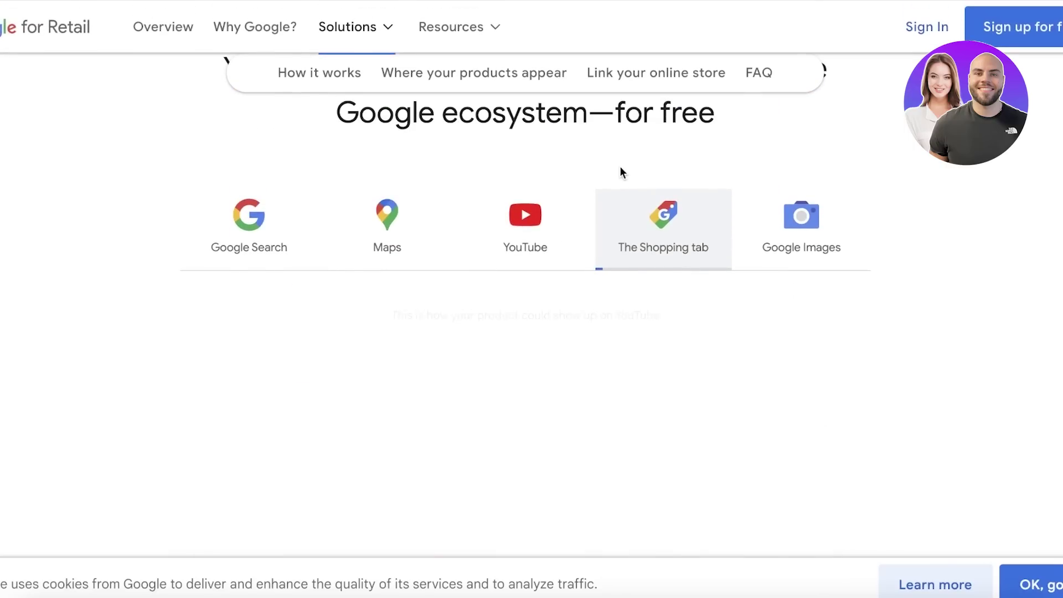
pyautogui.scroll(1, 620, 168)
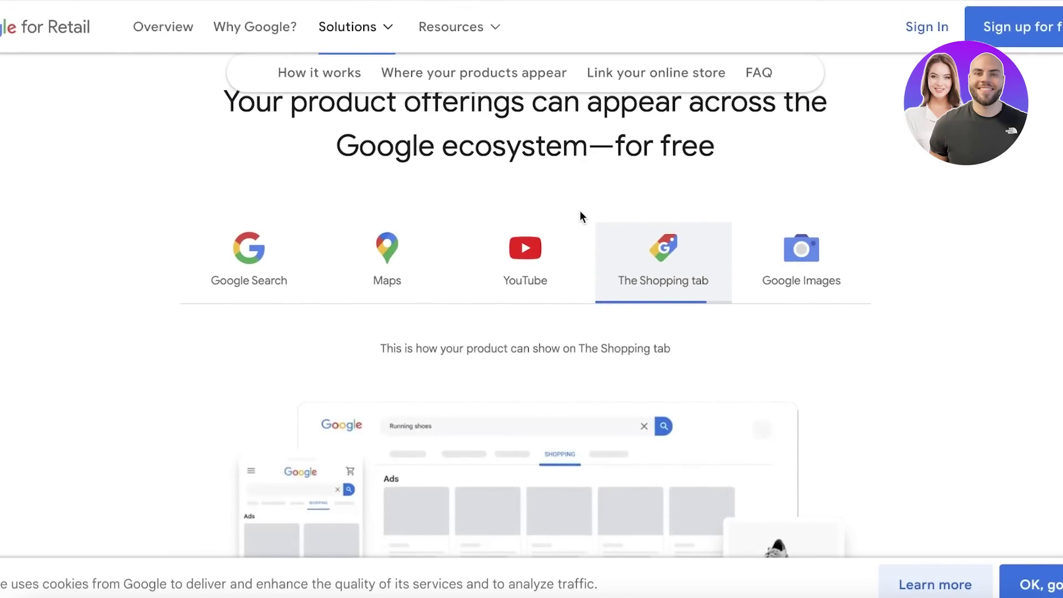
pyautogui.scroll(-4, 580, 216)
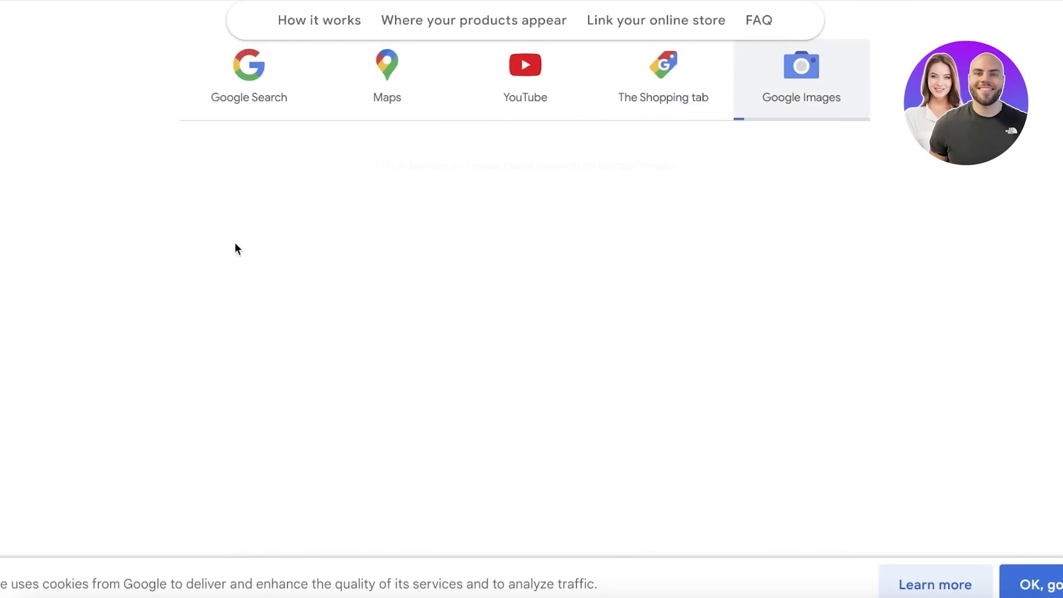
pyautogui.scroll(1, 242, 104)
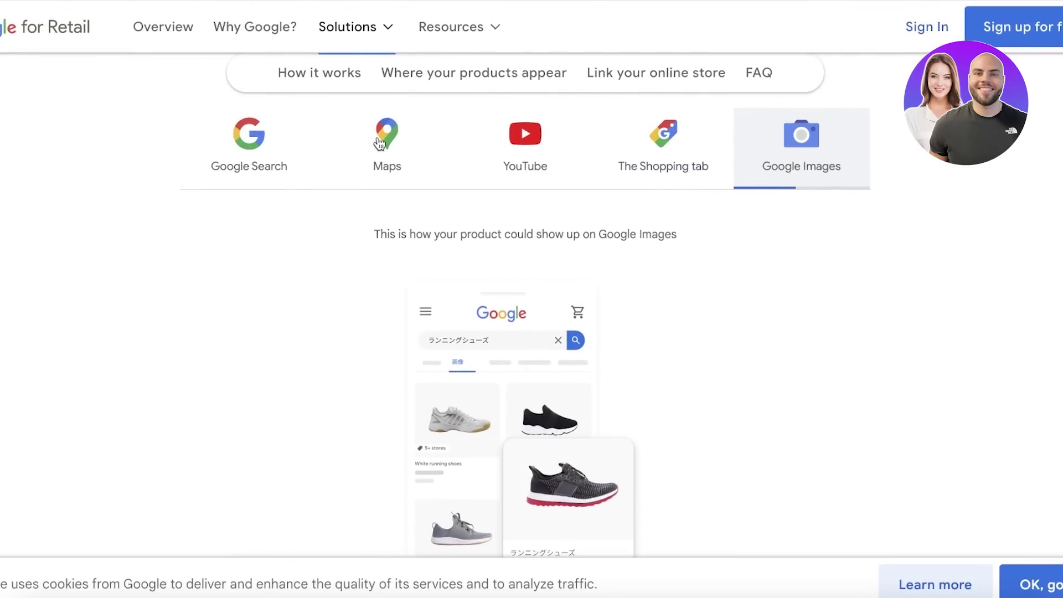
pyautogui.scroll(-10, 797, 139)
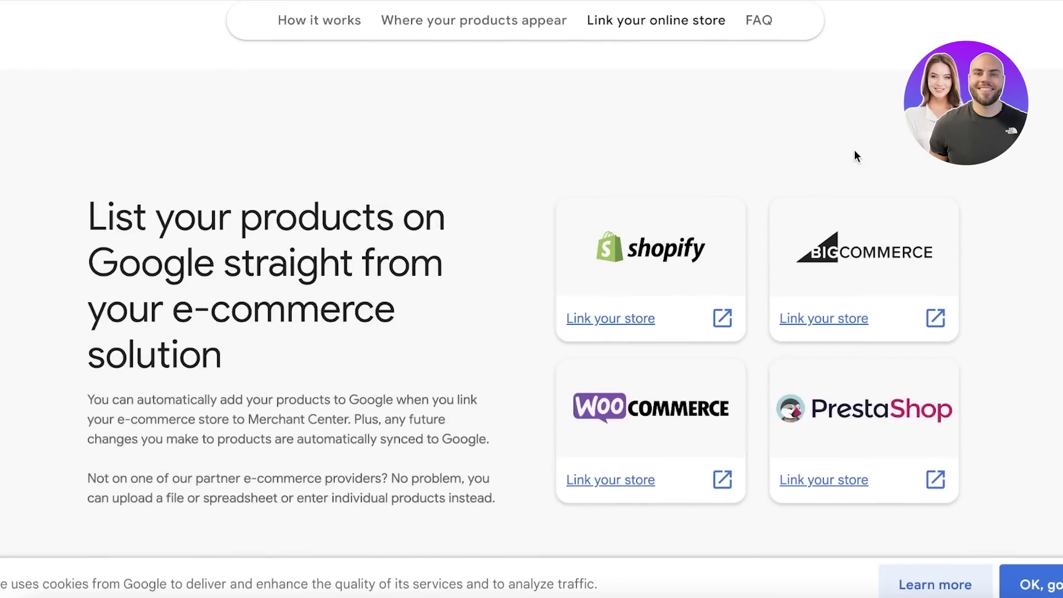
pyautogui.scroll(-6, 856, 158)
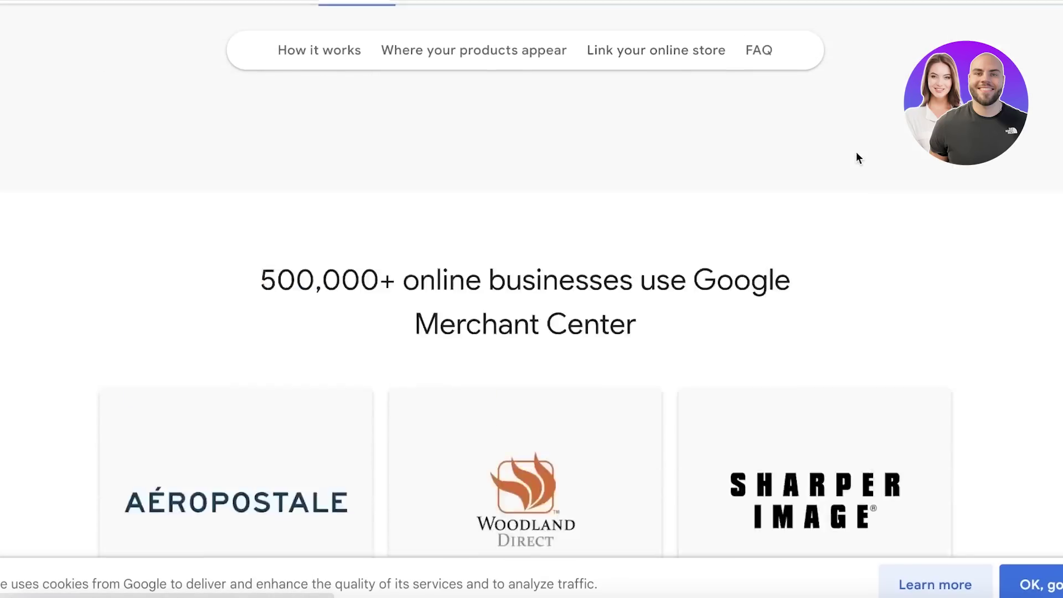
pyautogui.scroll(2, 685, 170)
pyautogui.scroll(-5, 672, 162)
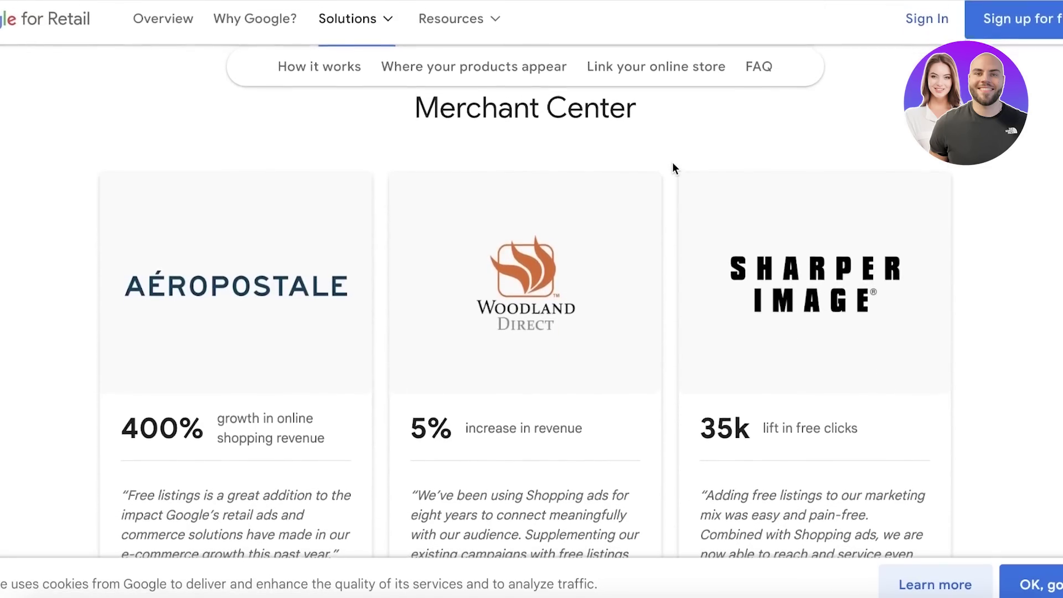
pyautogui.scroll(-3, 671, 164)
pyautogui.scroll(15, 199, 152)
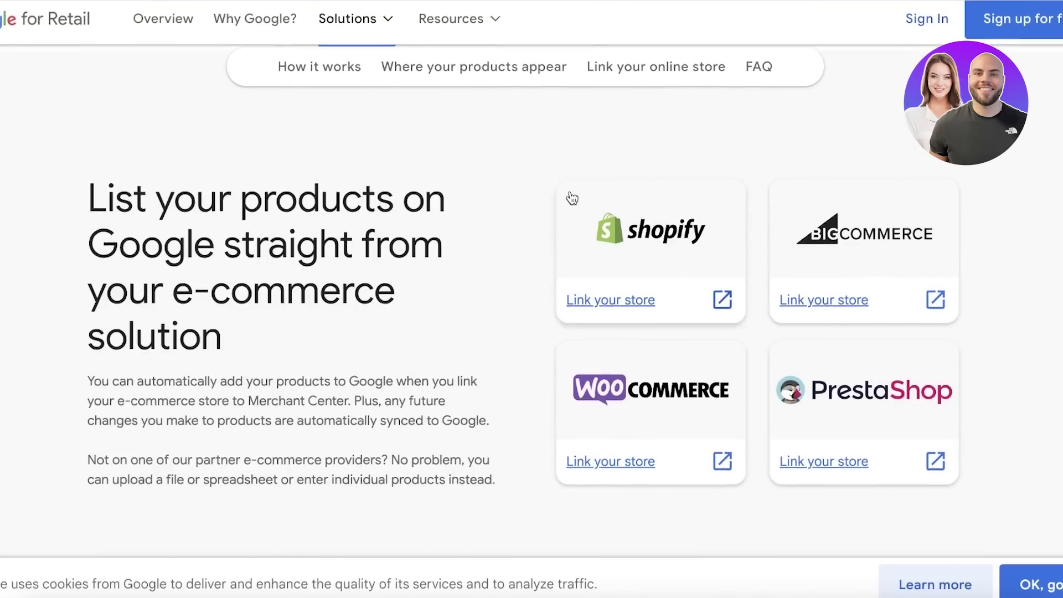
pyautogui.scroll(-5, 570, 198)
pyautogui.scroll(7, 520, 191)
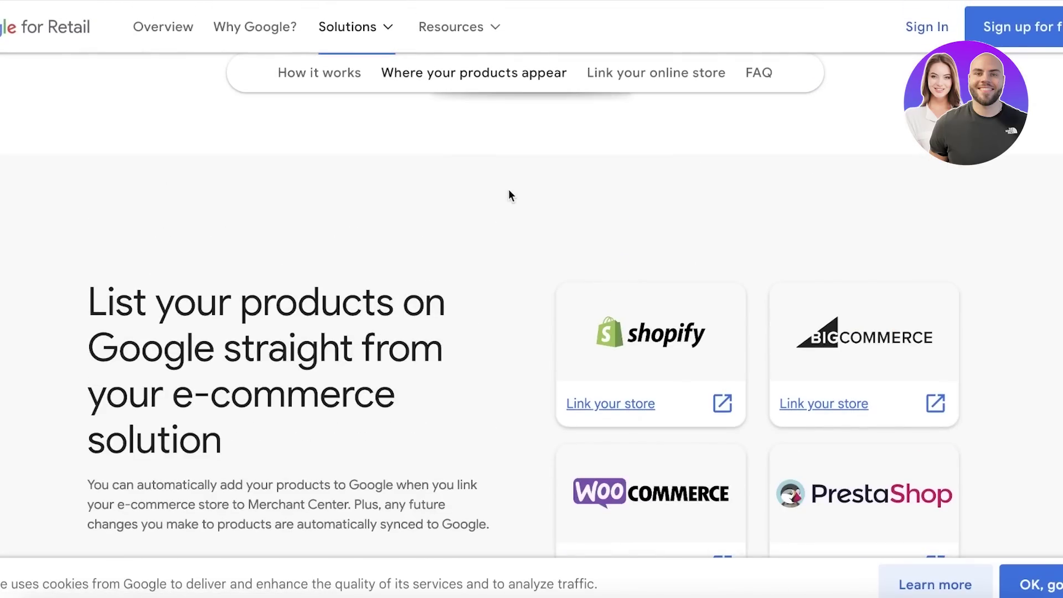
pyautogui.scroll(-4, 510, 194)
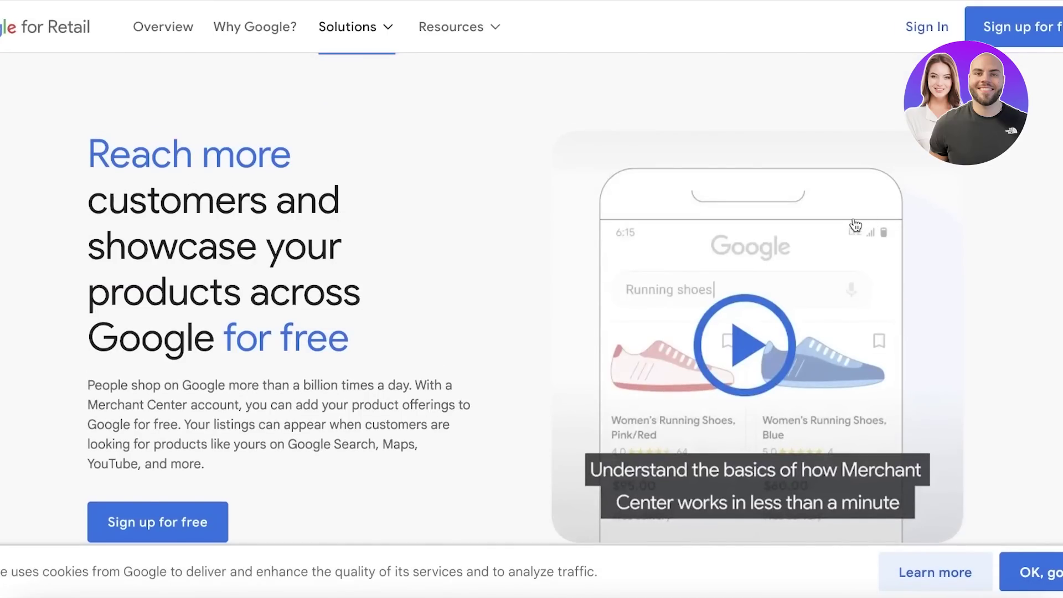
# Step: Go to the Merchant Center product page and answer Yes to selling products online
pyautogui.click(367, 33)
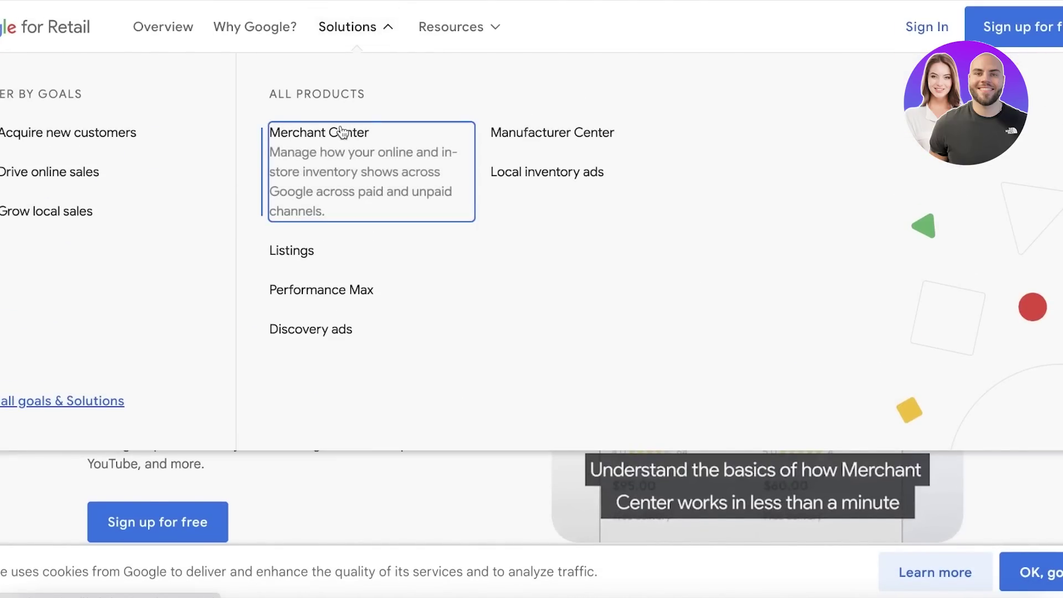
pyautogui.click(573, 35)
pyautogui.scroll(-1, 588, 46)
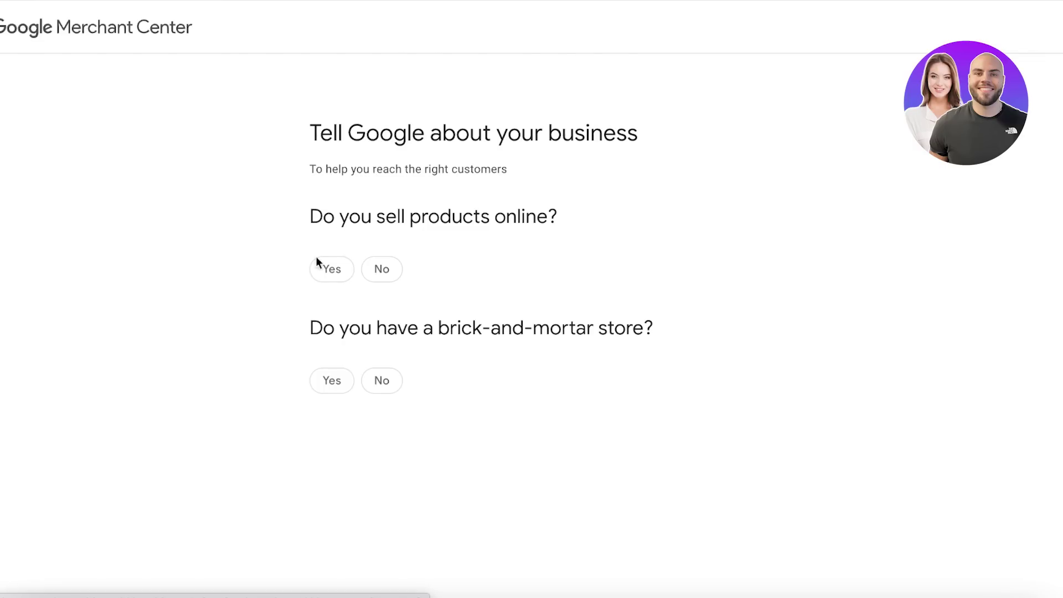
pyautogui.click(343, 274)
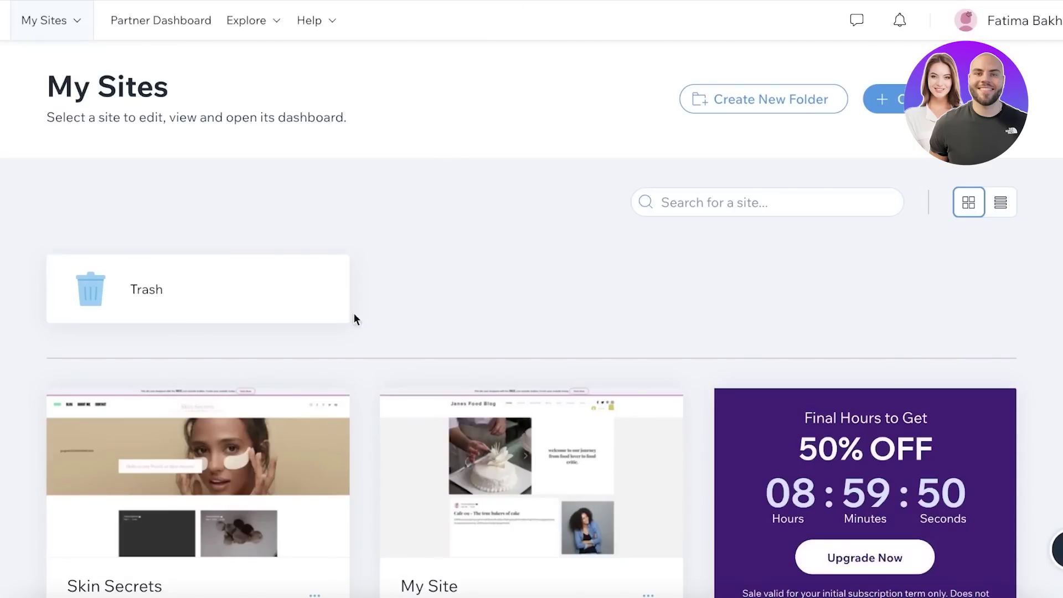
# Step: Copy the Skin Secrets website address and paste it into the store website field
pyautogui.scroll(-4, 299, 332)
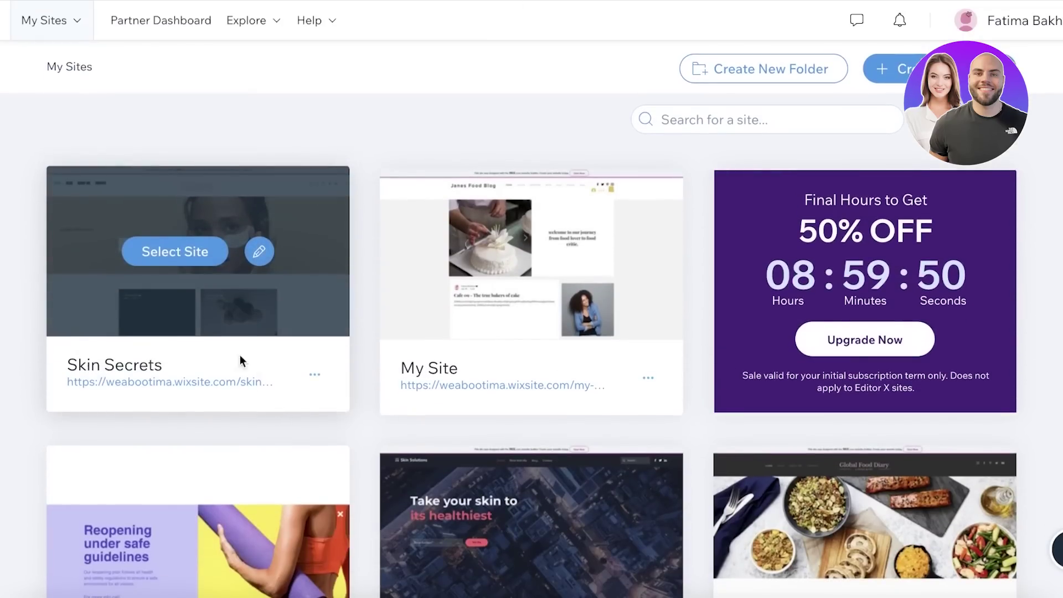
pyautogui.click(203, 387)
pyautogui.rightClick(532, 6)
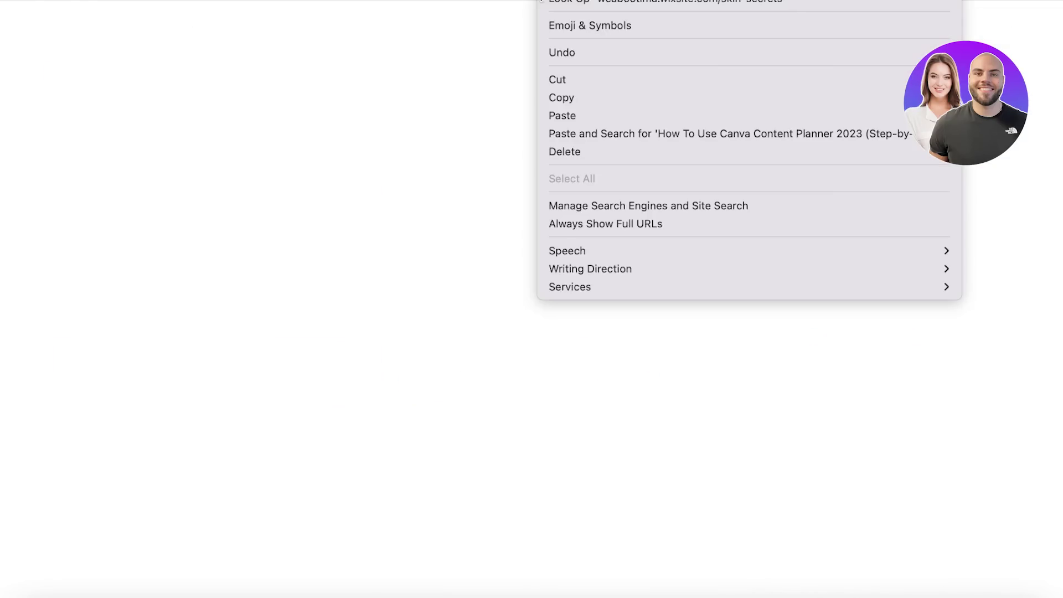
pyautogui.click(581, 97)
pyautogui.rightClick(448, 339)
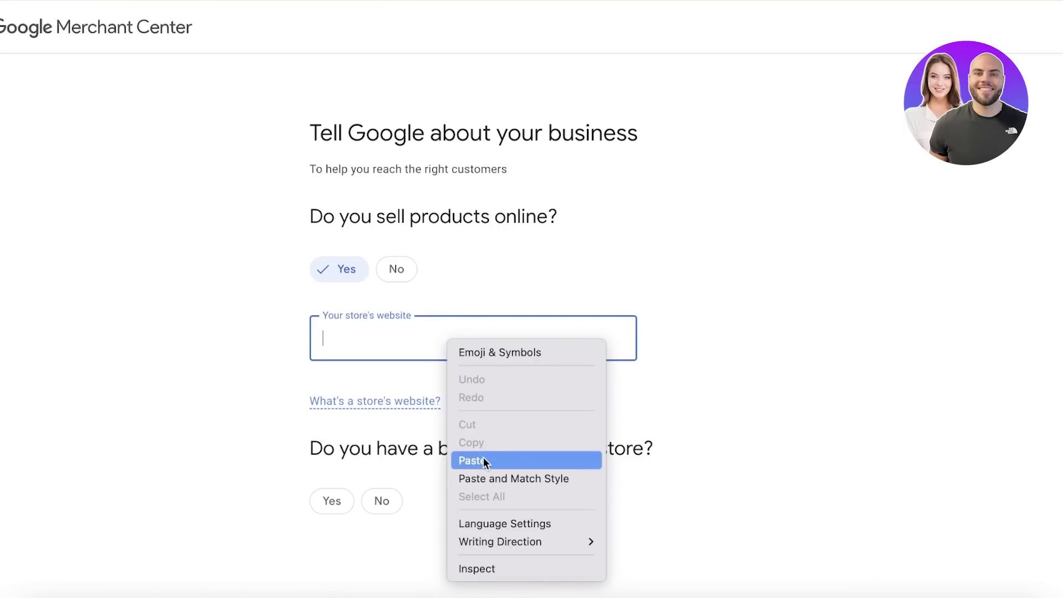
pyautogui.click(495, 457)
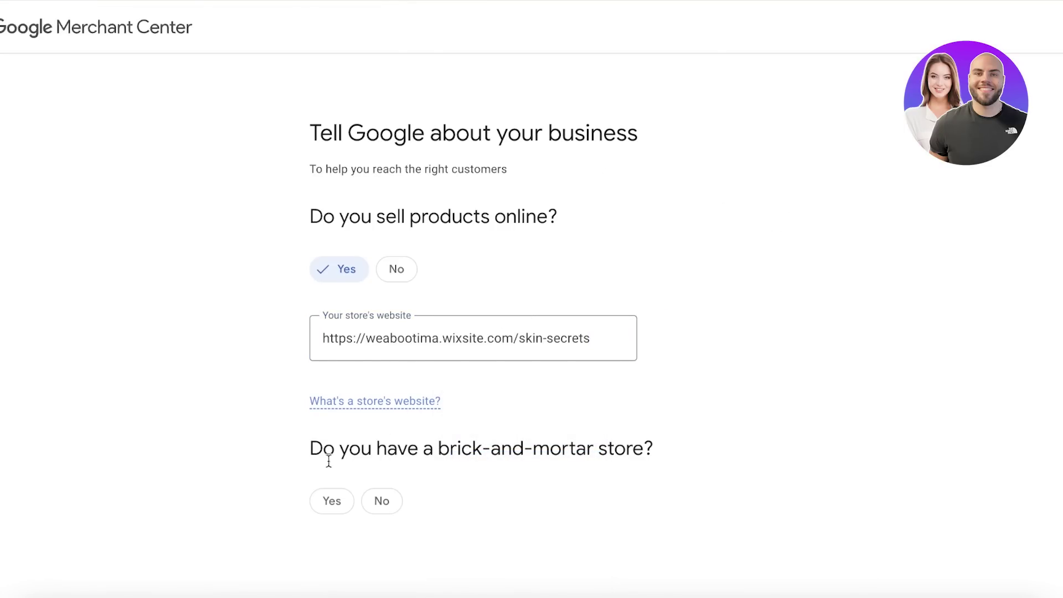
# Step: Answer No to having a physical store and continue to Merchant Center account setup
pyautogui.click(382, 501)
pyautogui.click(375, 511)
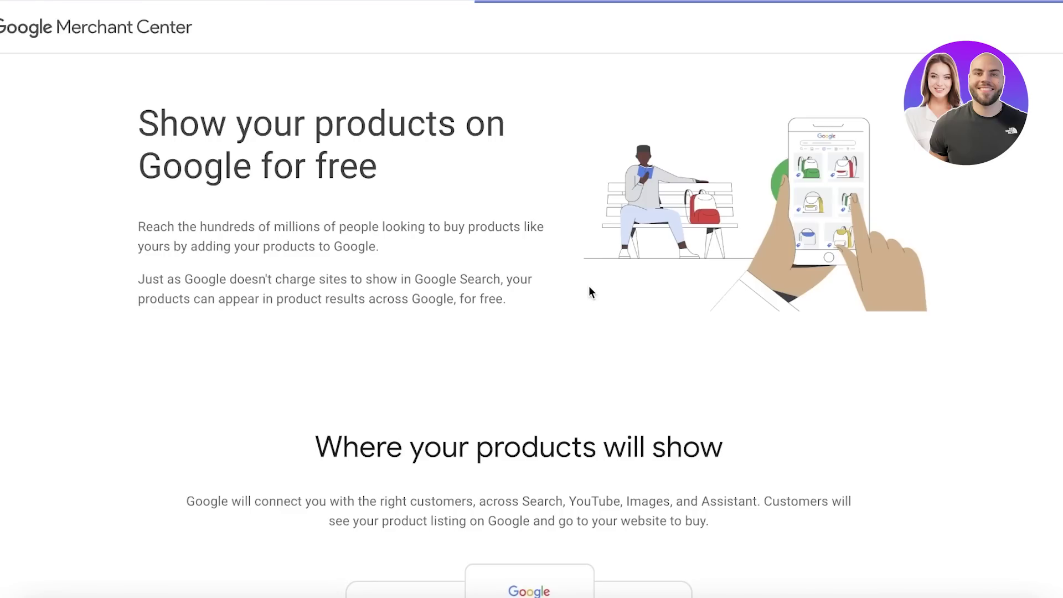
pyautogui.scroll(-6, 581, 292)
pyautogui.scroll(-7, 531, 332)
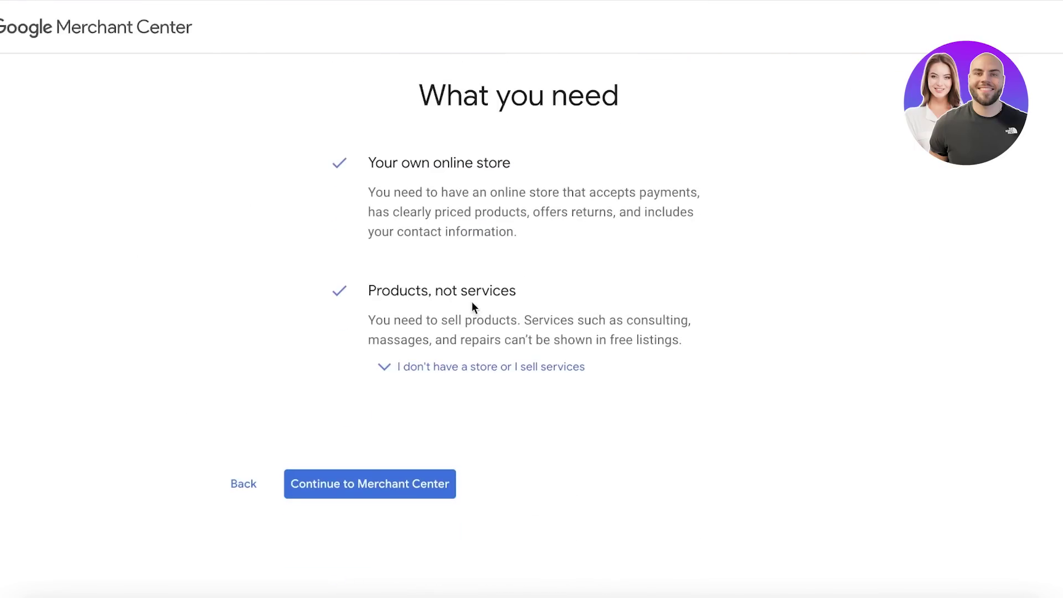
pyautogui.click(348, 487)
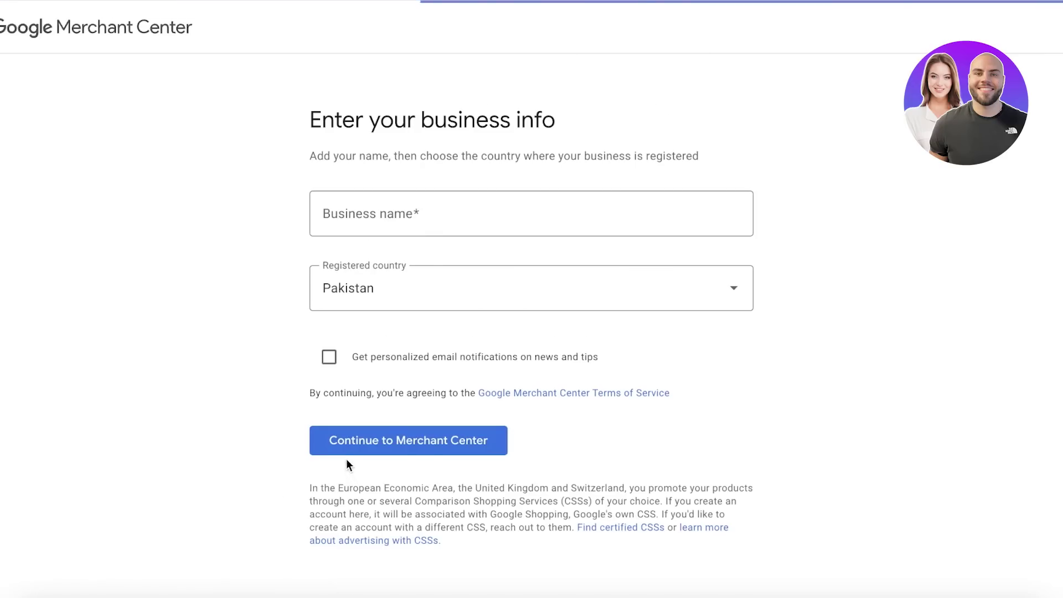
# Step: Enter 'Skin Secrets' as the business name and create the account
pyautogui.click(326, 212)
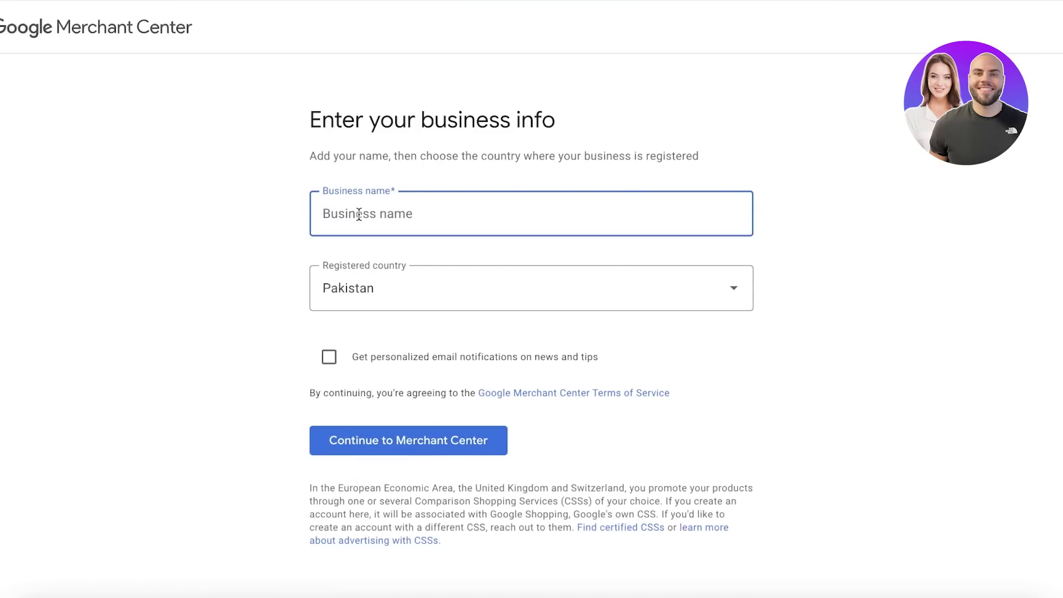
pyautogui.write('Skin Secrets')
pyautogui.click(420, 443)
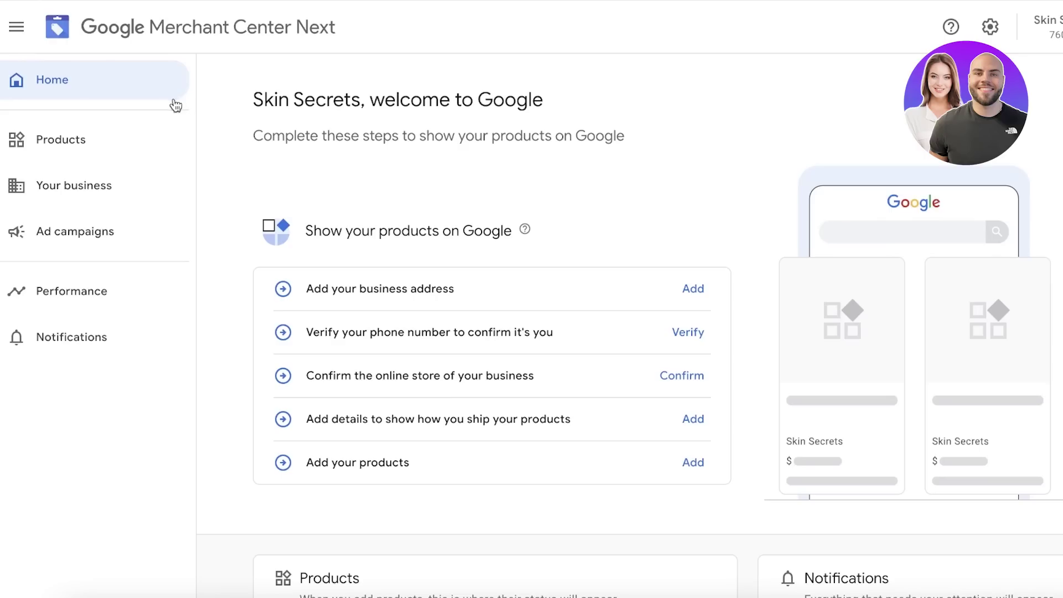
# Step: Open the Products section and start adding products to Google
pyautogui.click(38, 138)
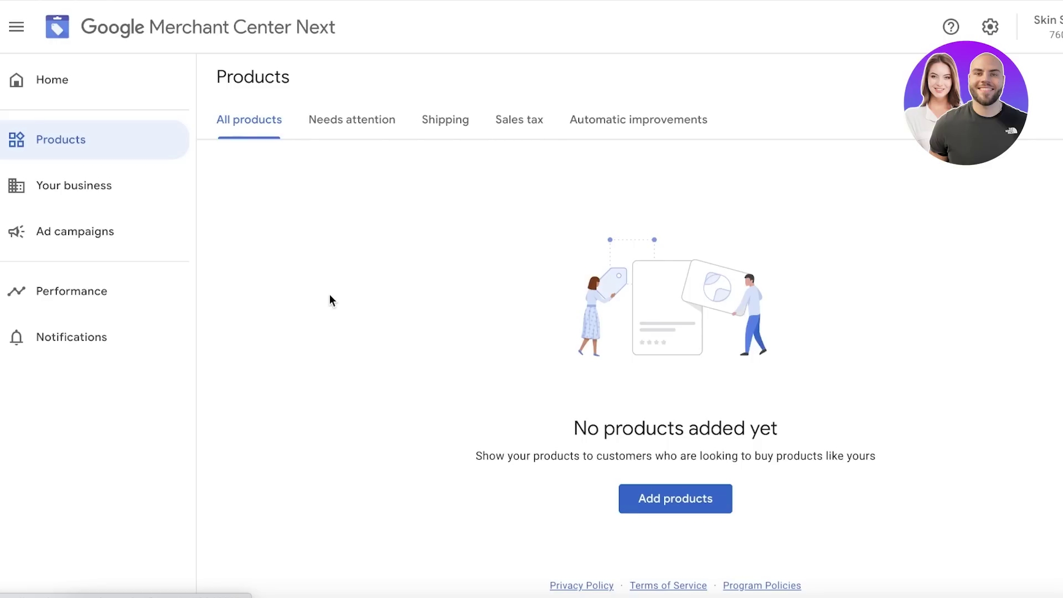
pyautogui.click(659, 500)
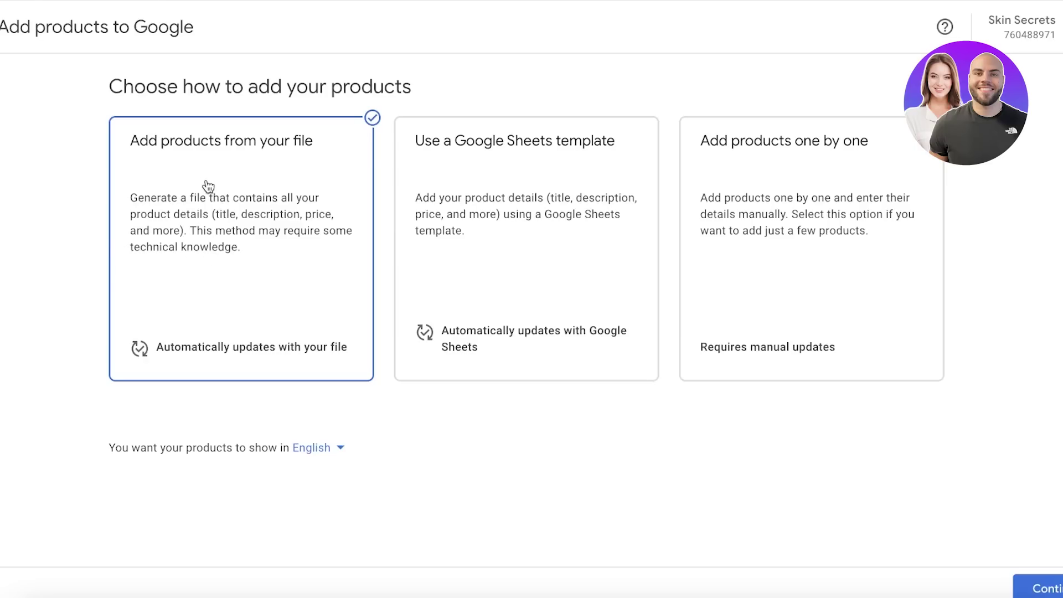
# Step: Compare the file, Google Sheets and one-by-one methods, then continue with 'Add products one by one'
pyautogui.click(445, 202)
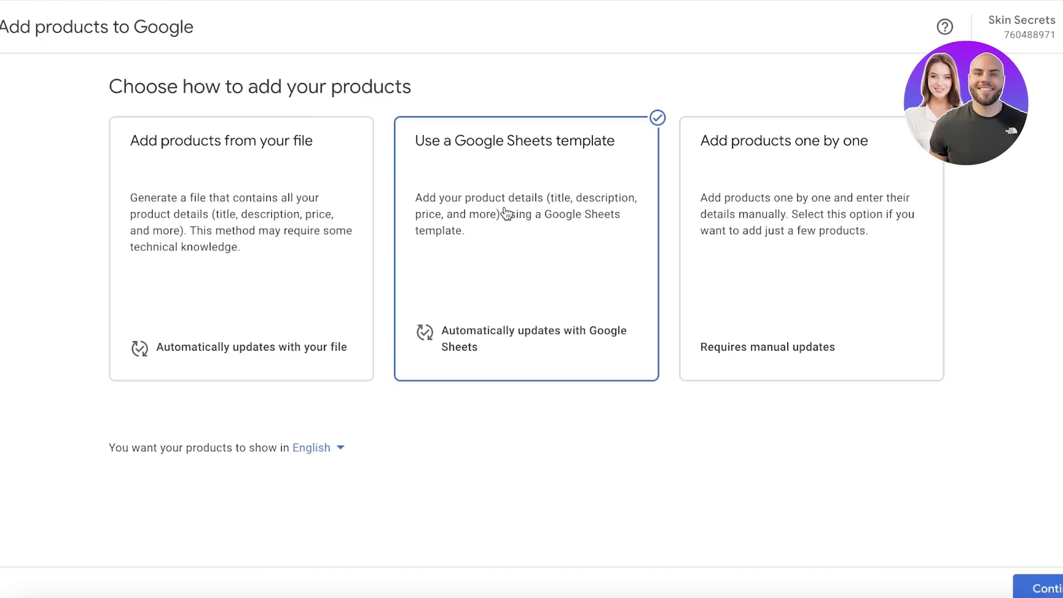
pyautogui.click(740, 193)
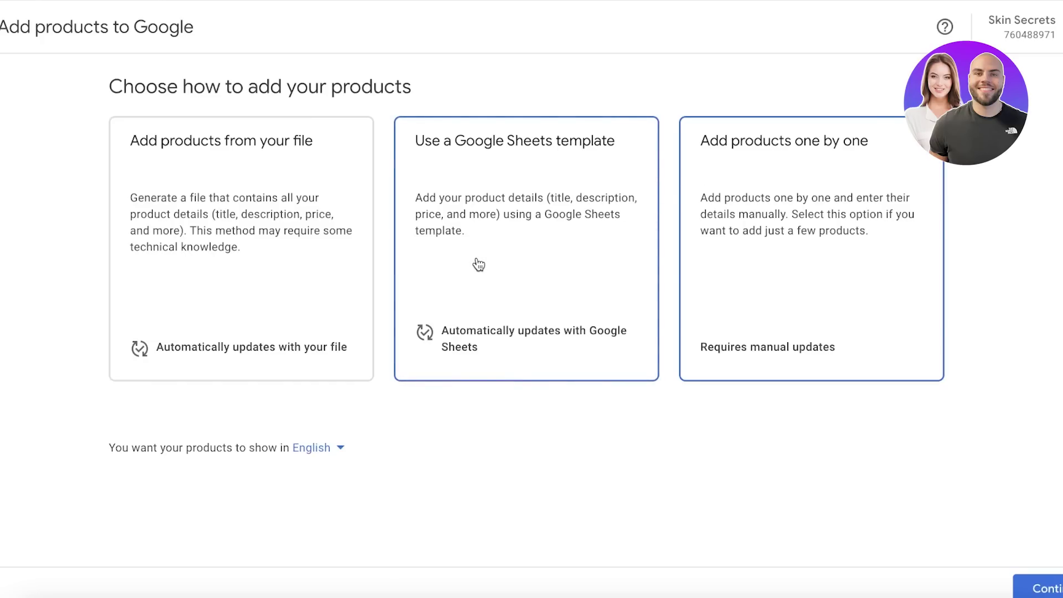
pyautogui.click(260, 134)
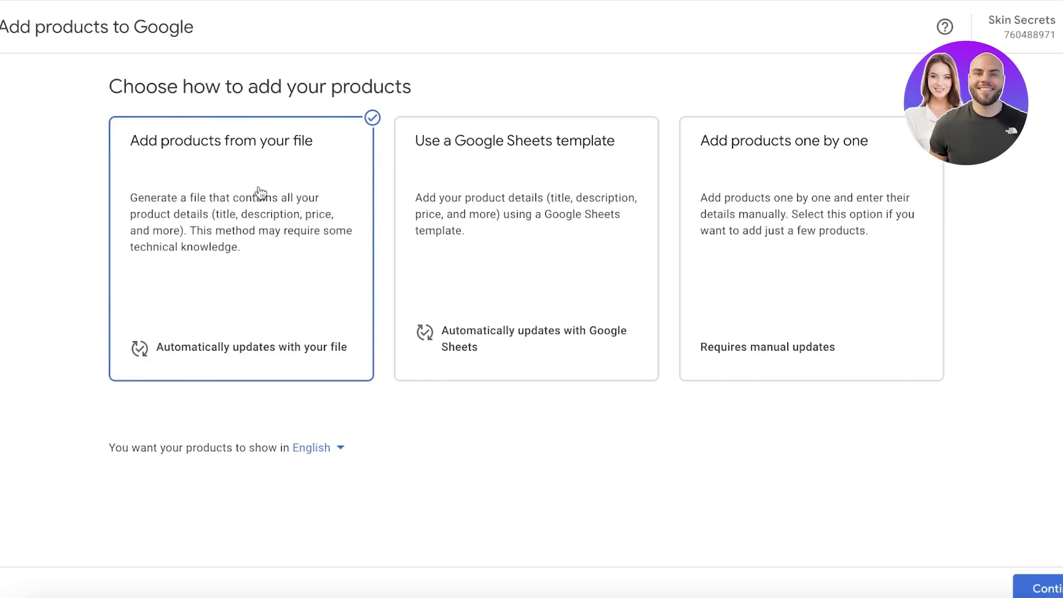
pyautogui.click(511, 182)
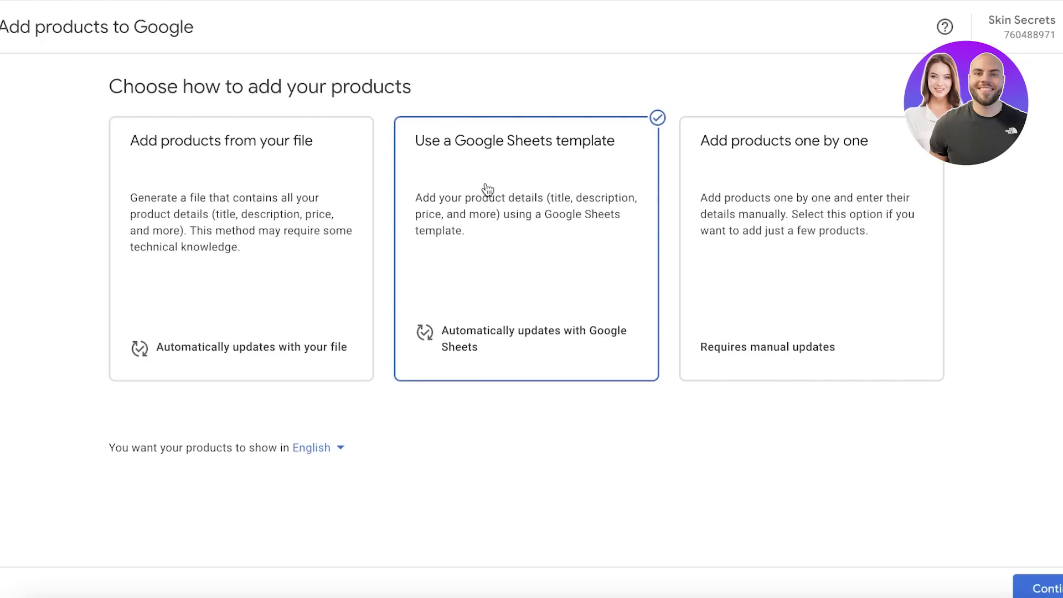
pyautogui.click(902, 237)
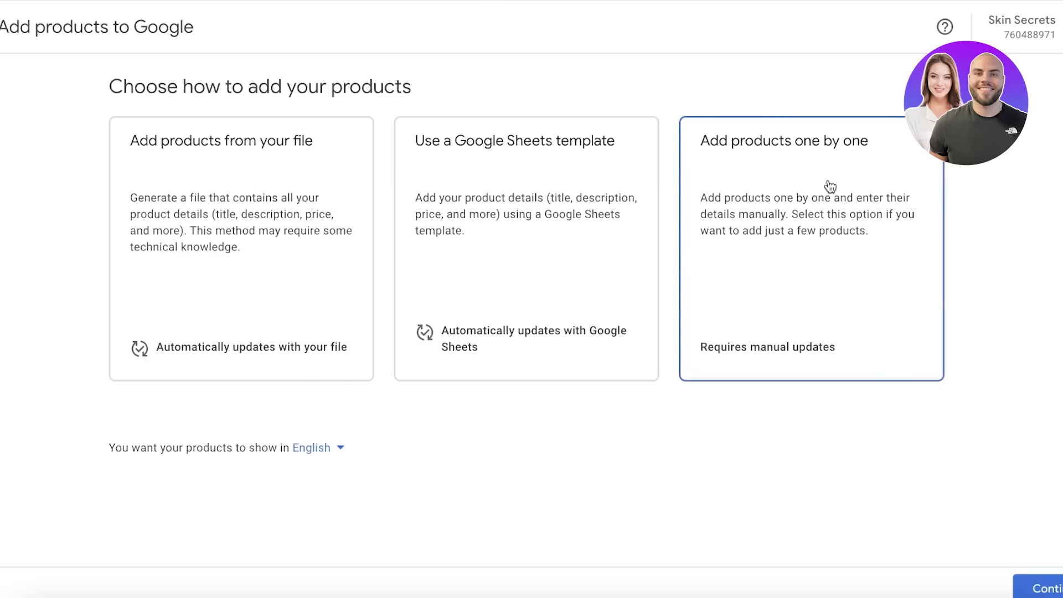
pyautogui.click(1019, 585)
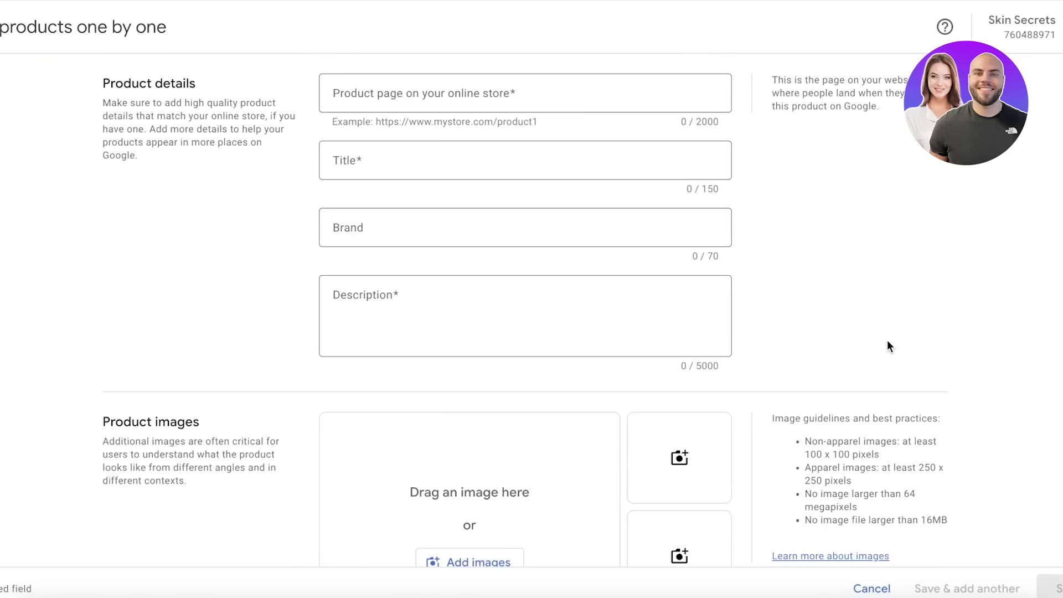
# Step: Open the Pinkvintage store site from the Wix sites dashboard
pyautogui.click(463, 89)
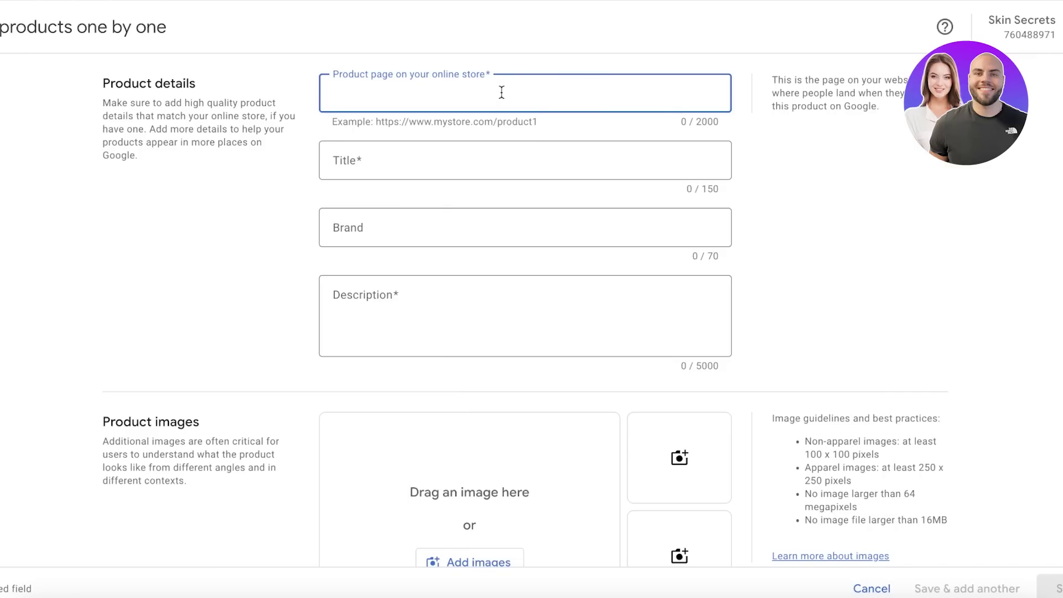
pyautogui.press('Down')
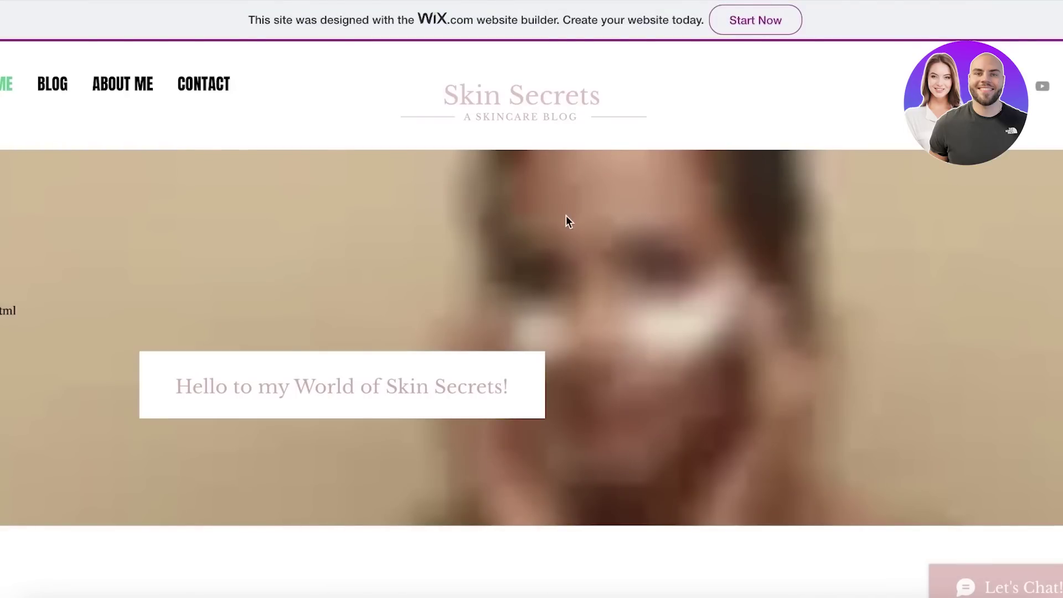
pyautogui.scroll(-5, 565, 220)
pyautogui.scroll(5, 536, 226)
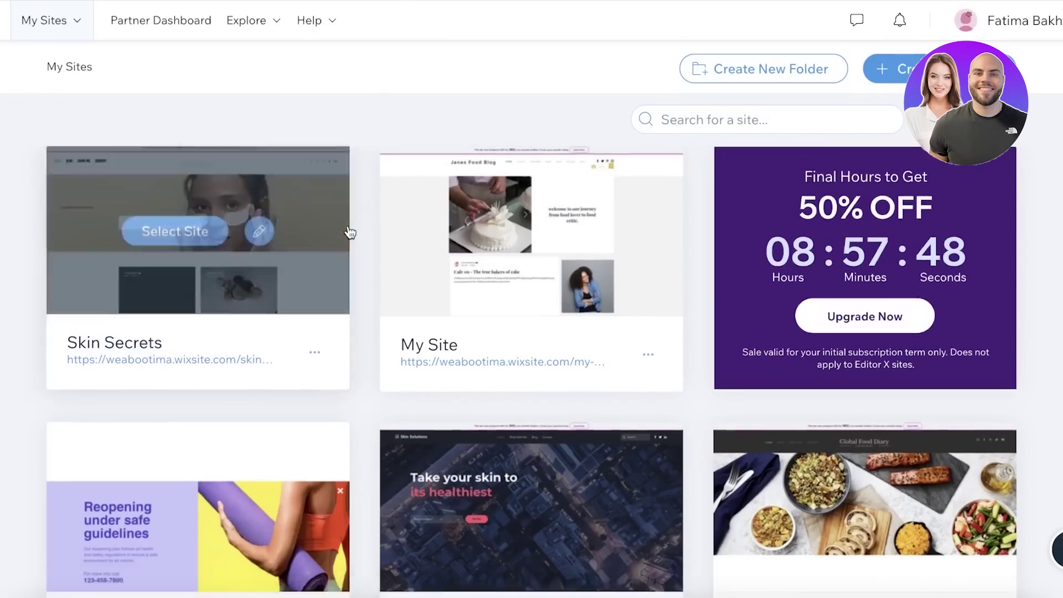
pyautogui.scroll(-4, 611, 340)
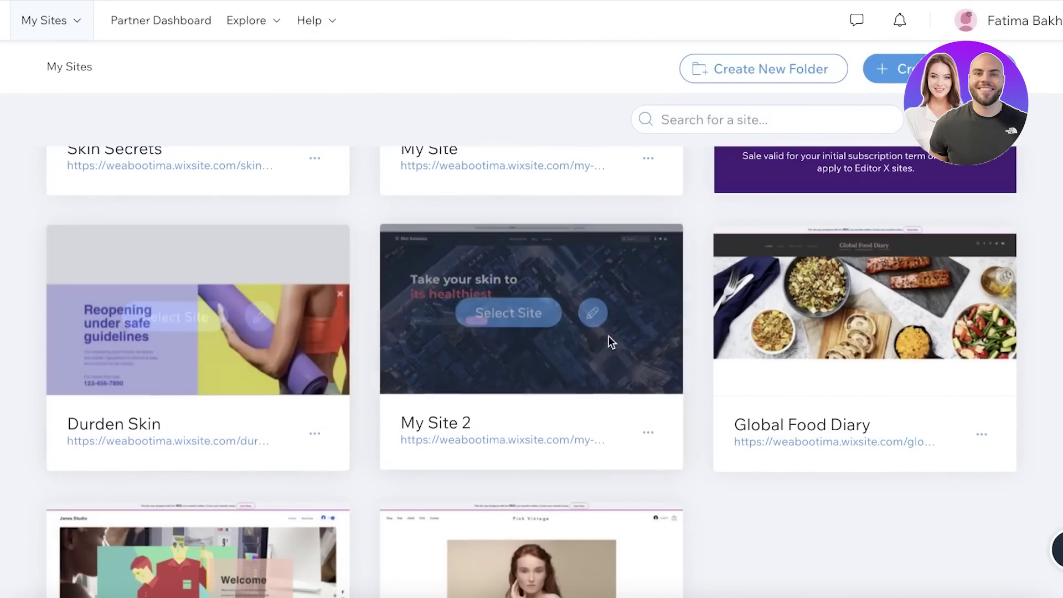
pyautogui.scroll(-3, 458, 420)
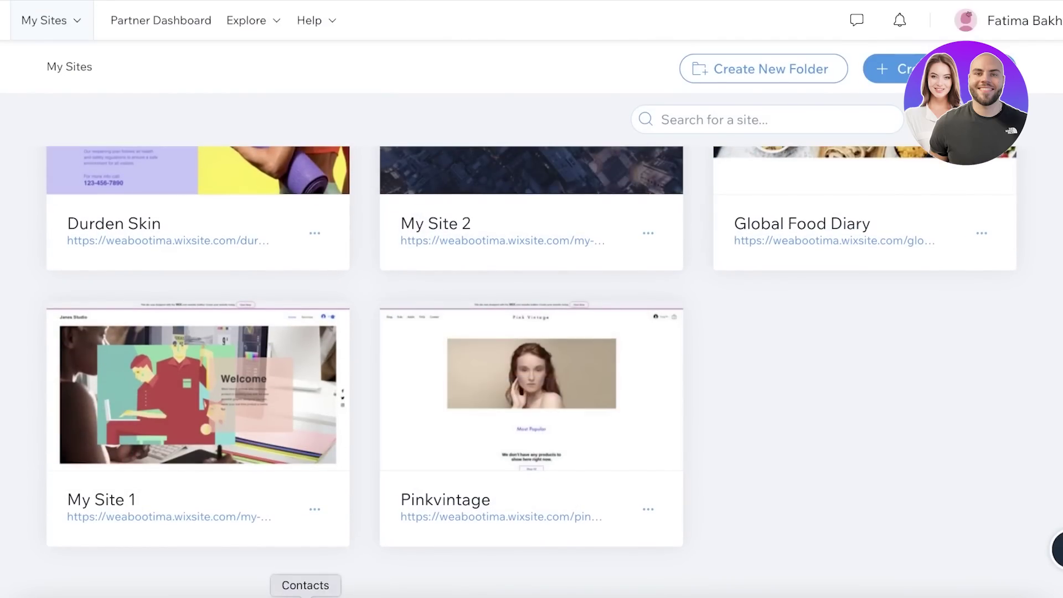
pyautogui.click(503, 514)
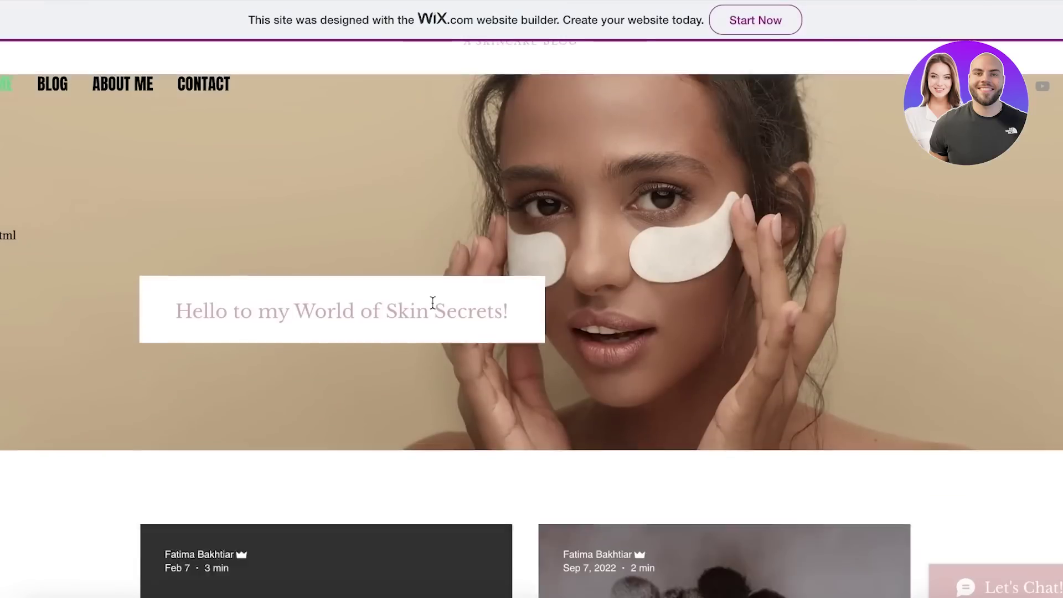
# Step: Browse the Adults products, open the Pink Coat page and copy its URL
pyautogui.scroll(-8, 404, 270)
pyautogui.scroll(8, 403, 270)
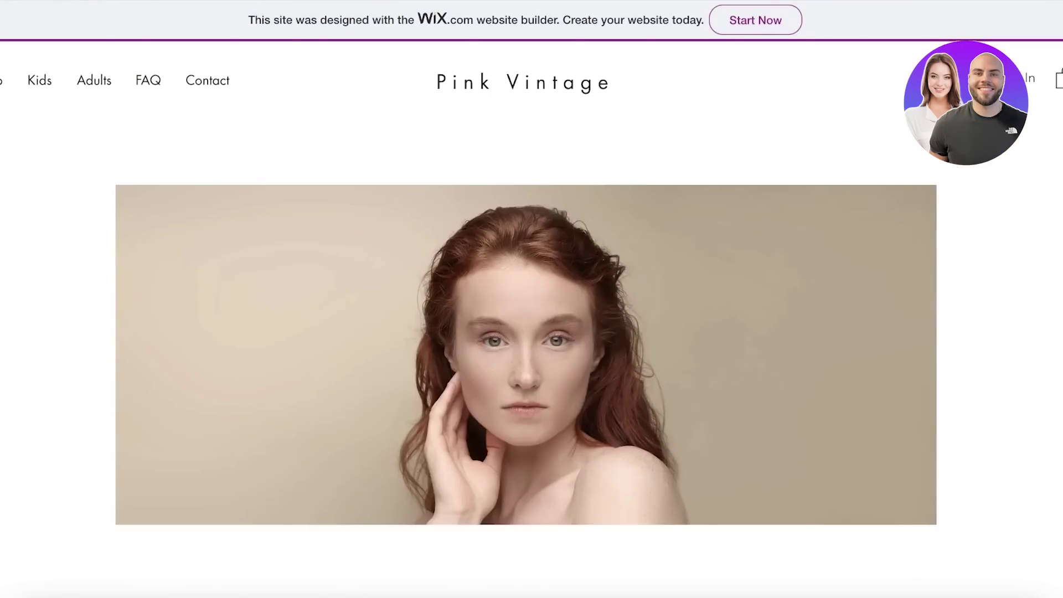
pyautogui.scroll(-10, 519, 145)
pyautogui.scroll(6, 94, 112)
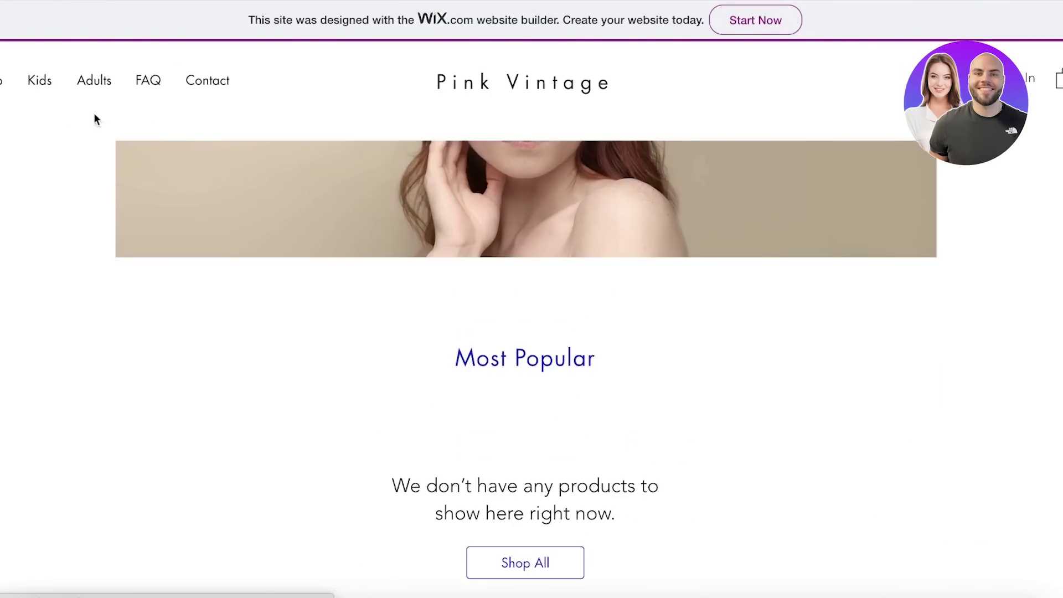
pyautogui.click(94, 81)
pyautogui.scroll(-8, 300, 220)
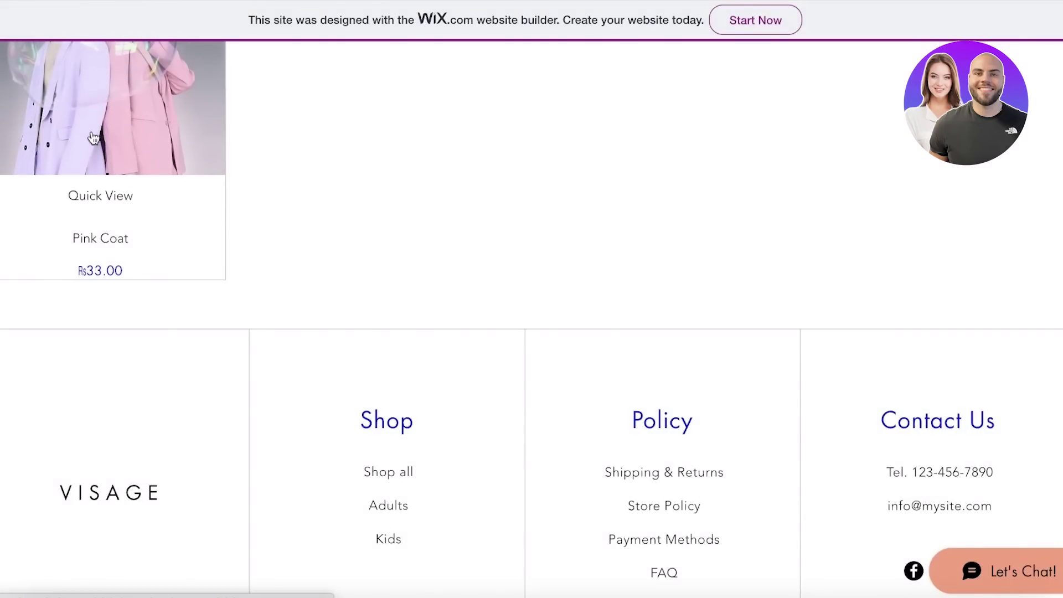
pyautogui.click(99, 217)
pyautogui.rightClick(471, 3)
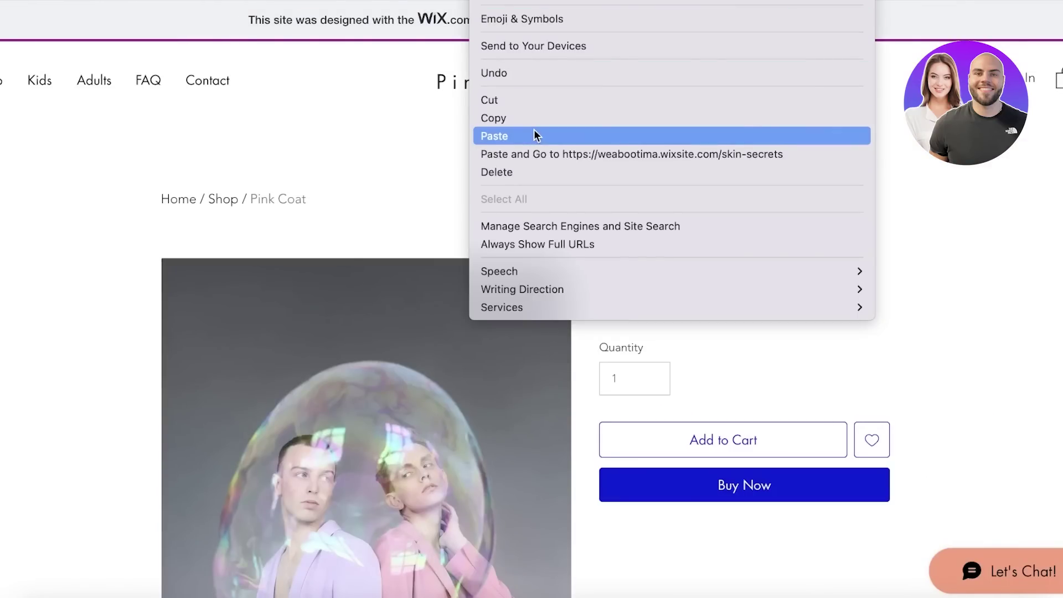
pyautogui.click(536, 114)
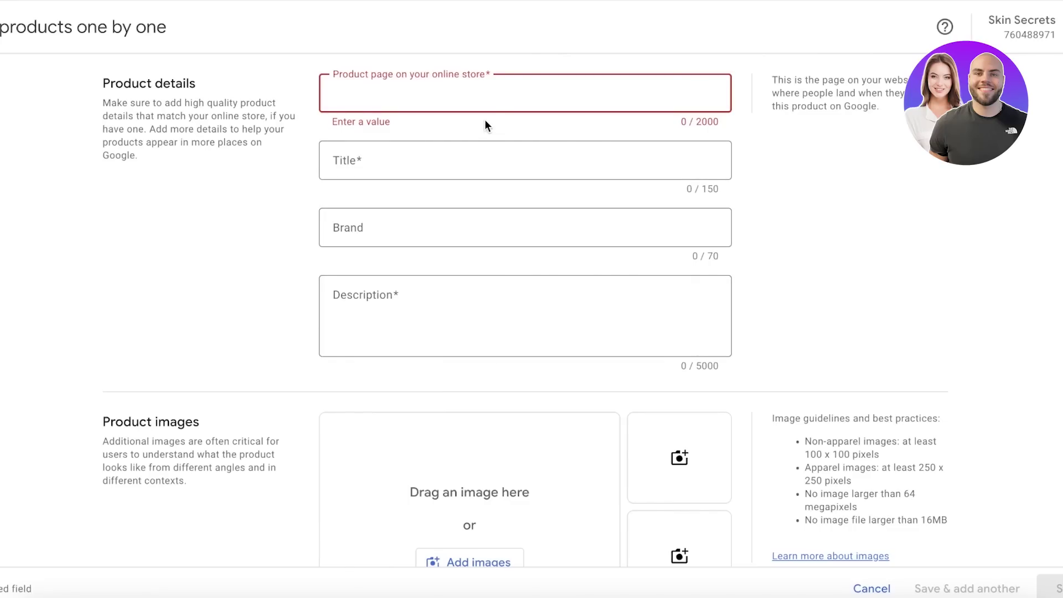
# Step: Paste the Pink Coat page URL as the product link and title it 'Pink Blazer Top'
pyautogui.rightClick(493, 89)
pyautogui.write('https://weabootima.wixsite.com/pinkvintage/product-page/pink-coat')
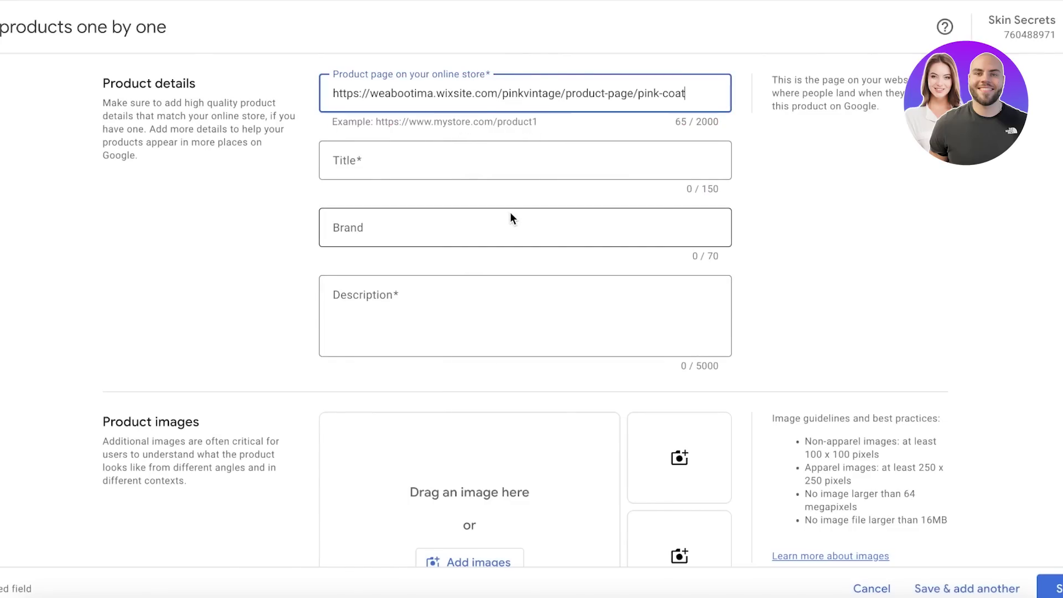
pyautogui.click(460, 169)
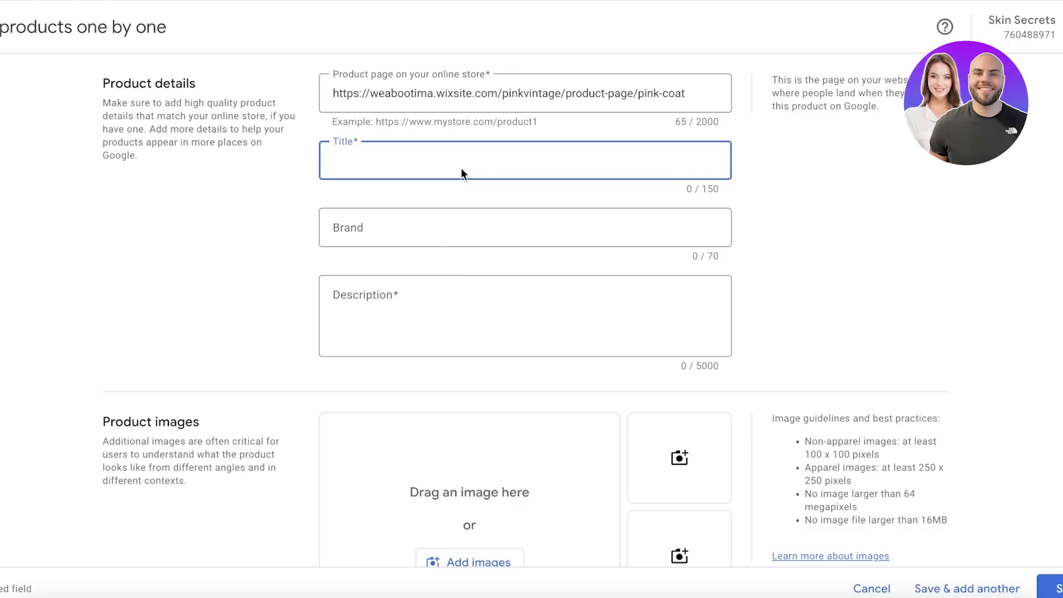
pyautogui.write('Pink Blazer Top')
# Step: Enter brand 'Durden Clothing' and description 'Timeless and chic', then bring up the Add an image dialog
pyautogui.click(471, 223)
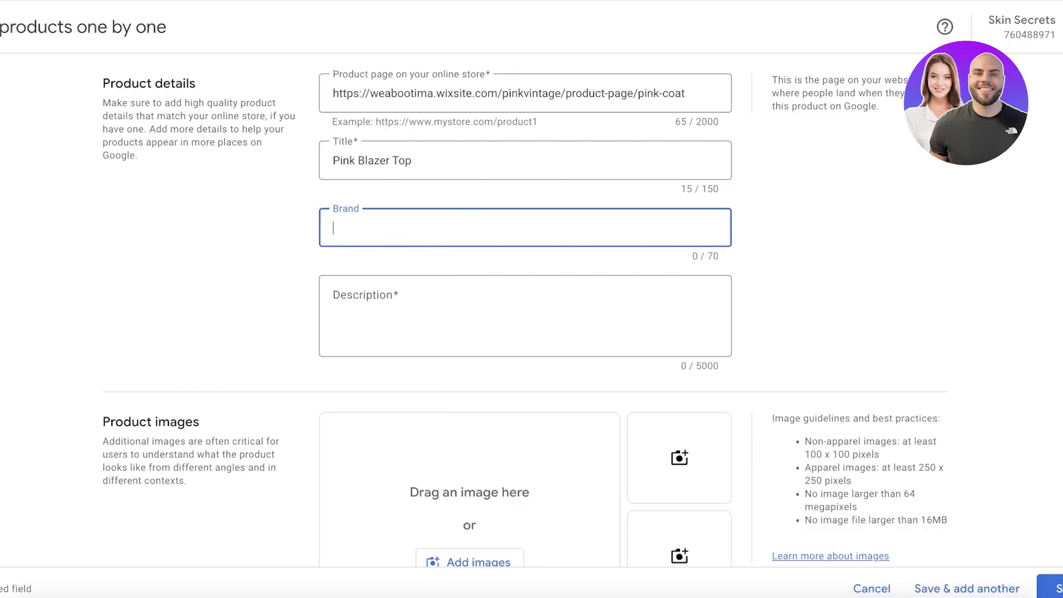
pyautogui.write('Durden Clothing')
pyautogui.click(703, 287)
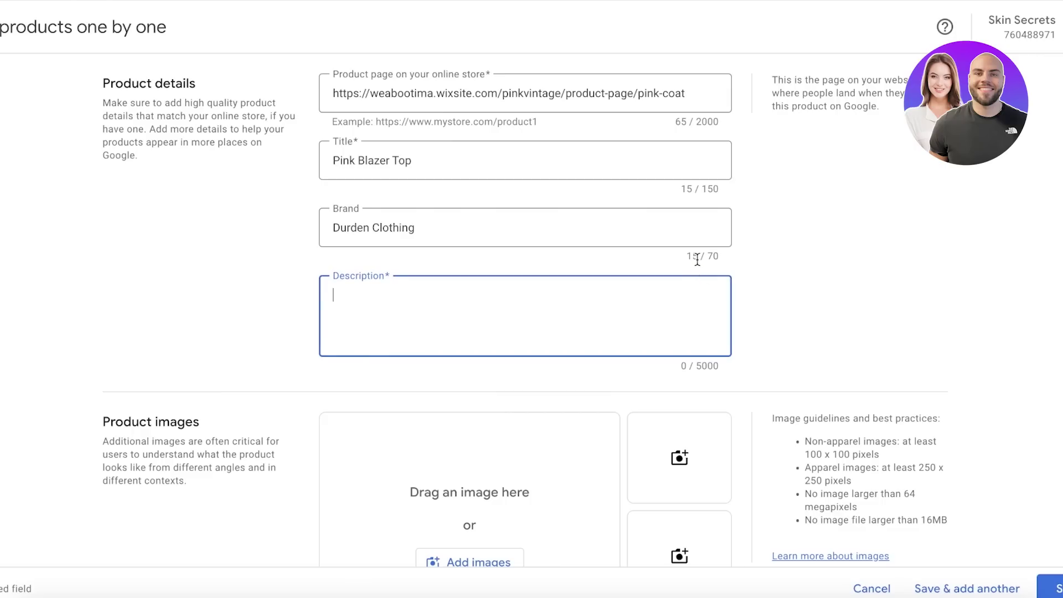
pyautogui.write('Timeless and chic')
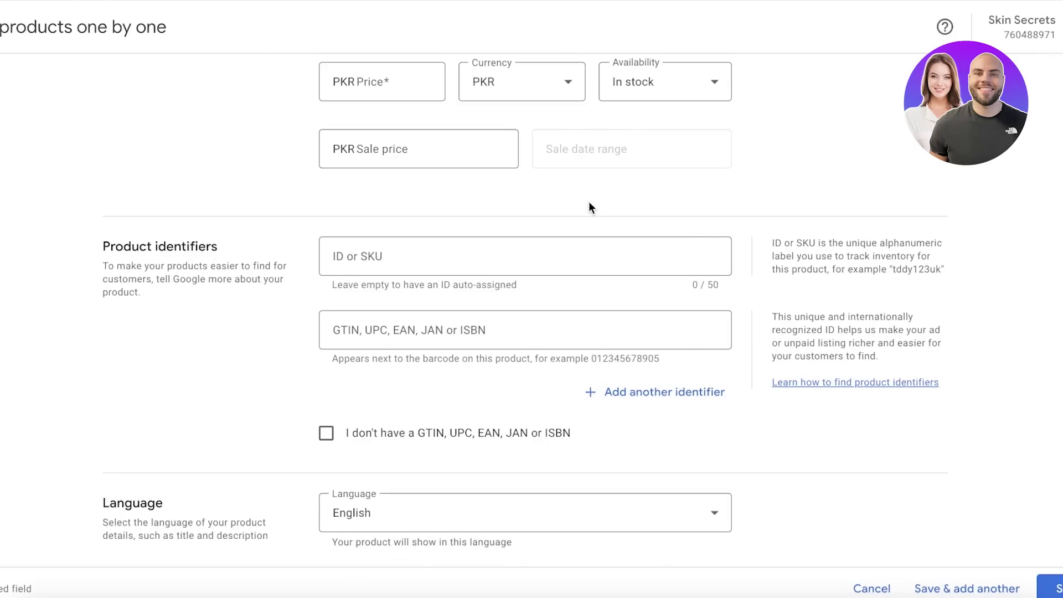
pyautogui.scroll(8, 553, 222)
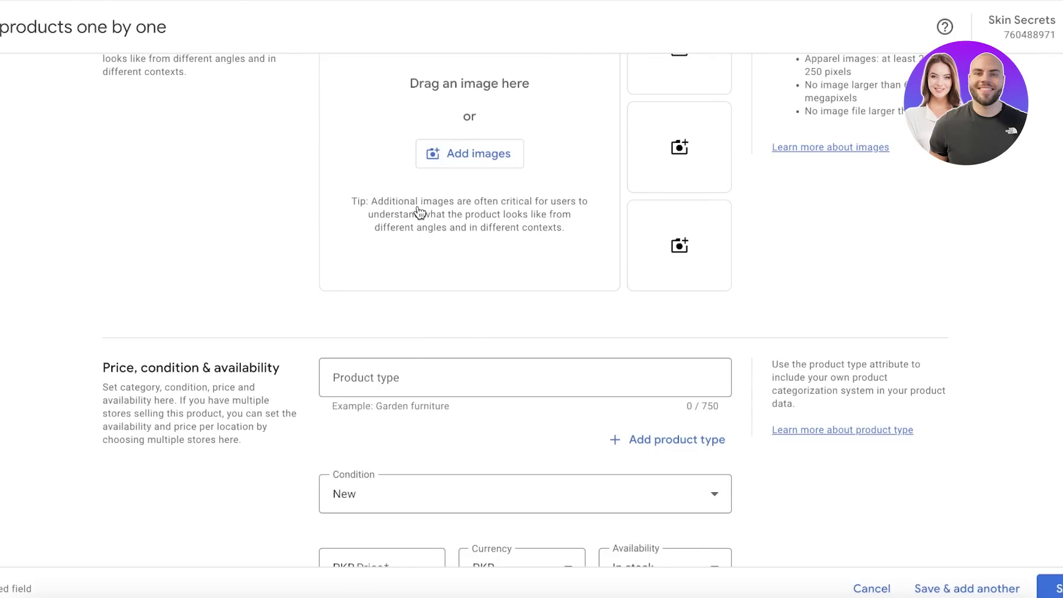
pyautogui.click(460, 160)
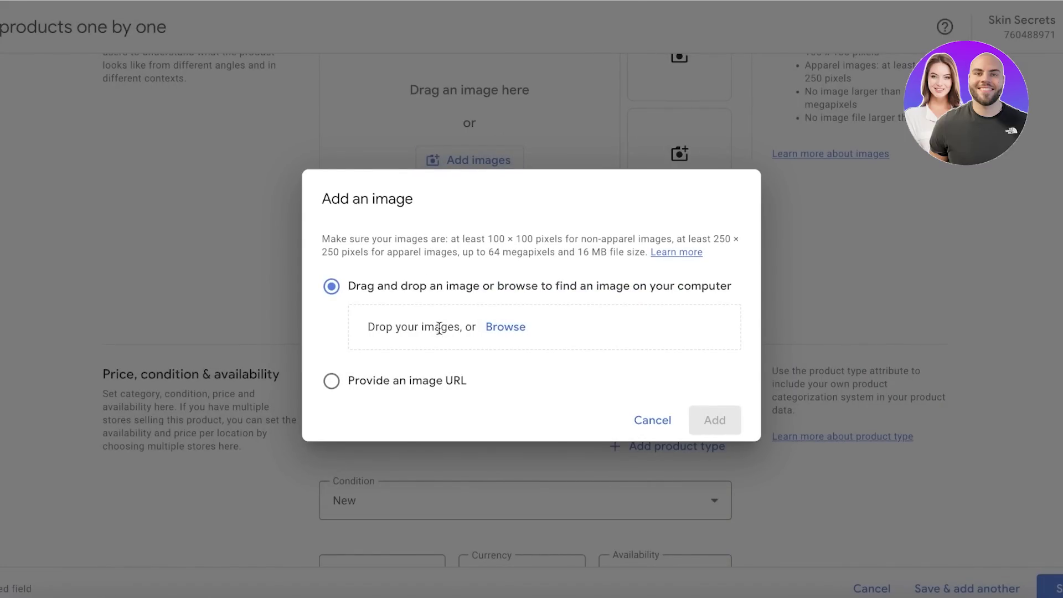
# Step: Choose to provide an image URL and copy the Pink Coat photo's image address from the store
pyautogui.click(425, 381)
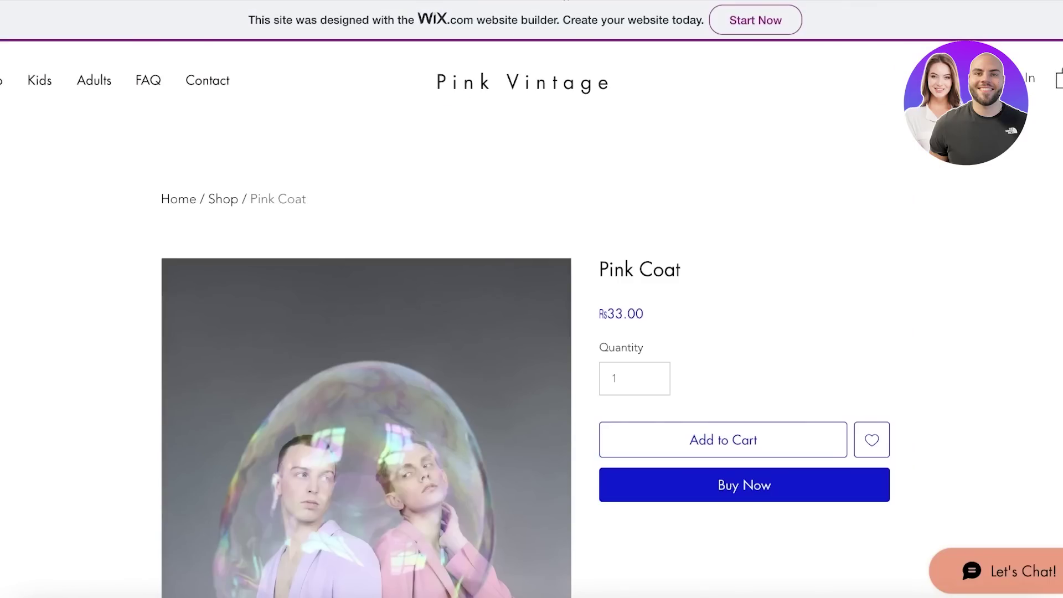
pyautogui.scroll(-1, 372, 287)
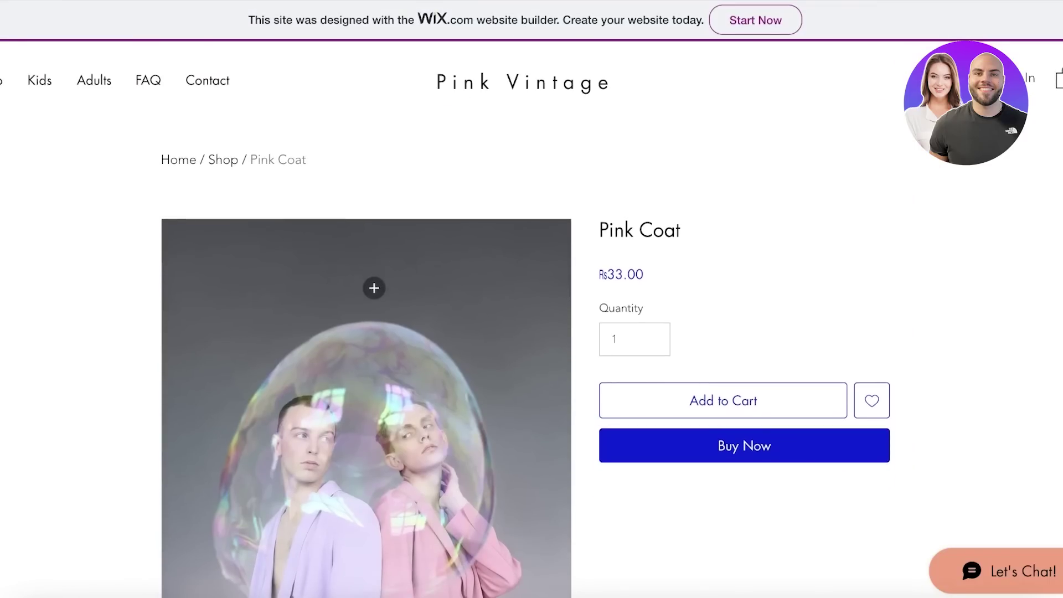
pyautogui.click(373, 288)
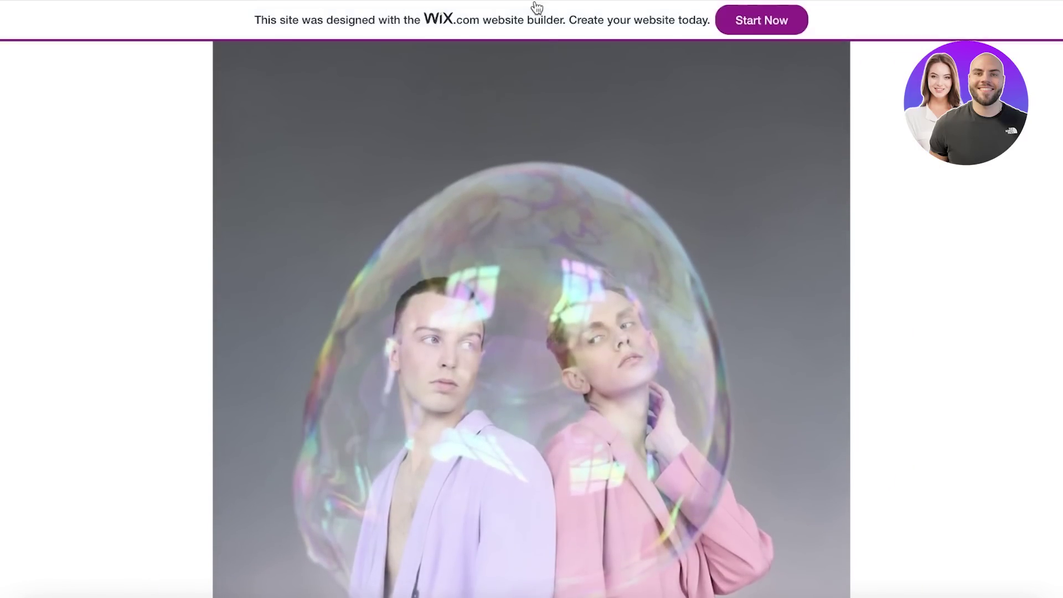
pyautogui.click(726, 87)
pyautogui.rightClick(603, 147)
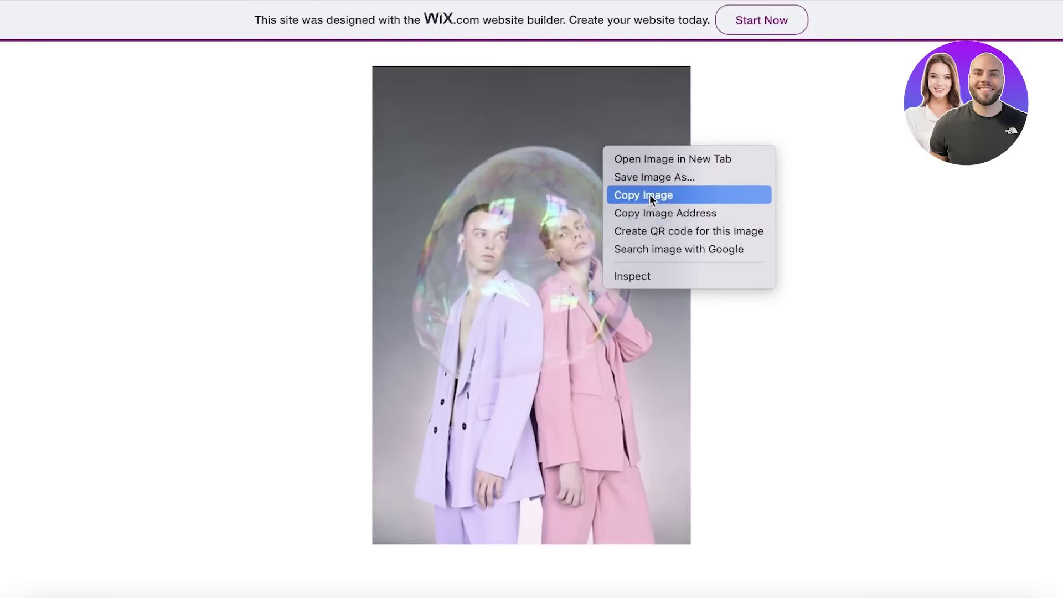
pyautogui.click(661, 214)
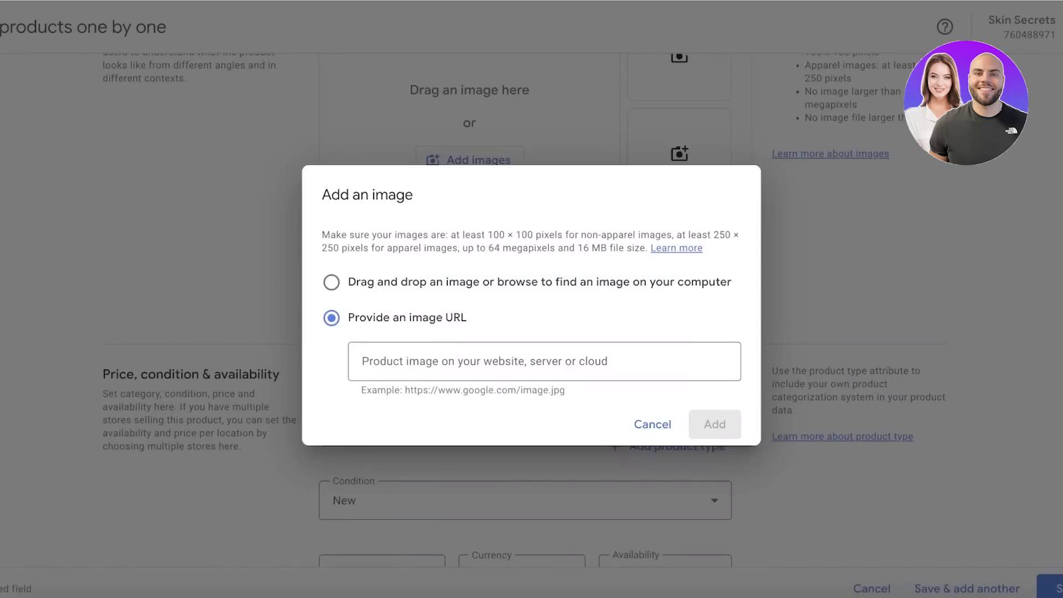
# Step: Paste the photo address into the image URL field and add it as the main image
pyautogui.click(569, 351)
pyautogui.rightClick(568, 348)
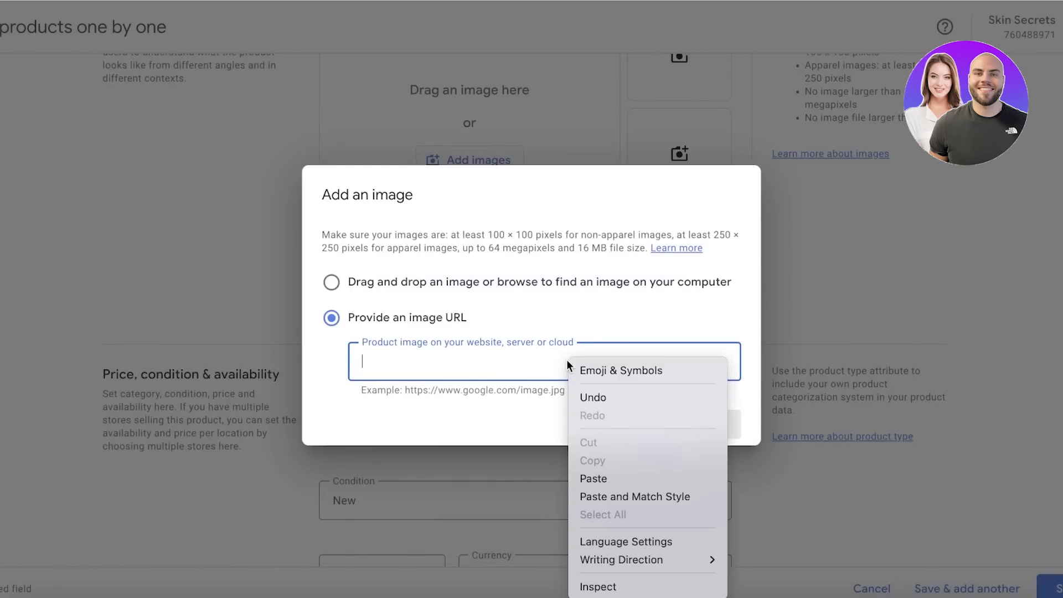
pyautogui.click(609, 478)
pyautogui.click(714, 422)
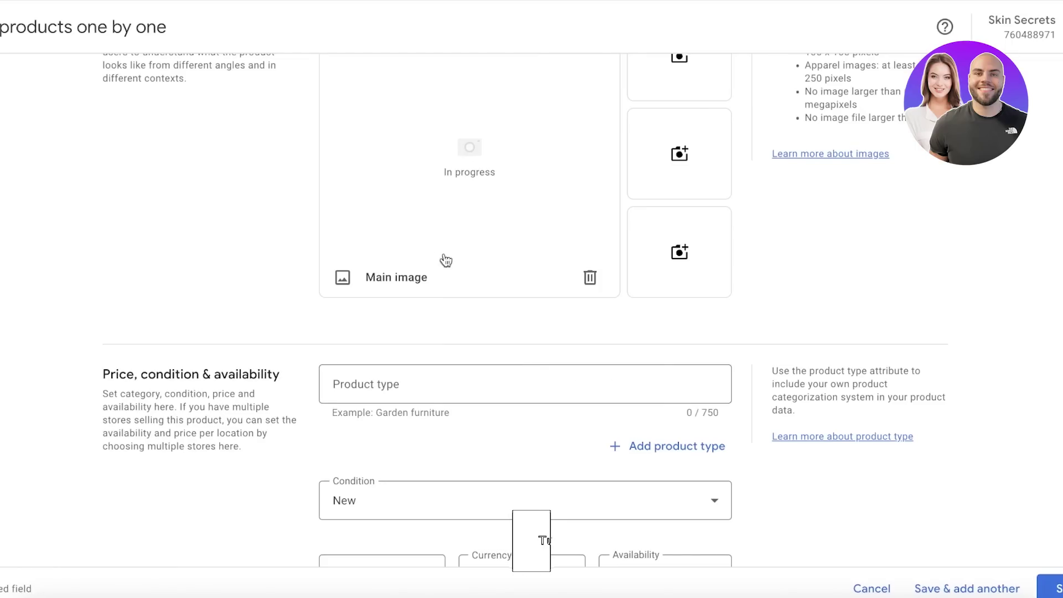
pyautogui.scroll(3, 444, 259)
pyautogui.scroll(-7, 434, 247)
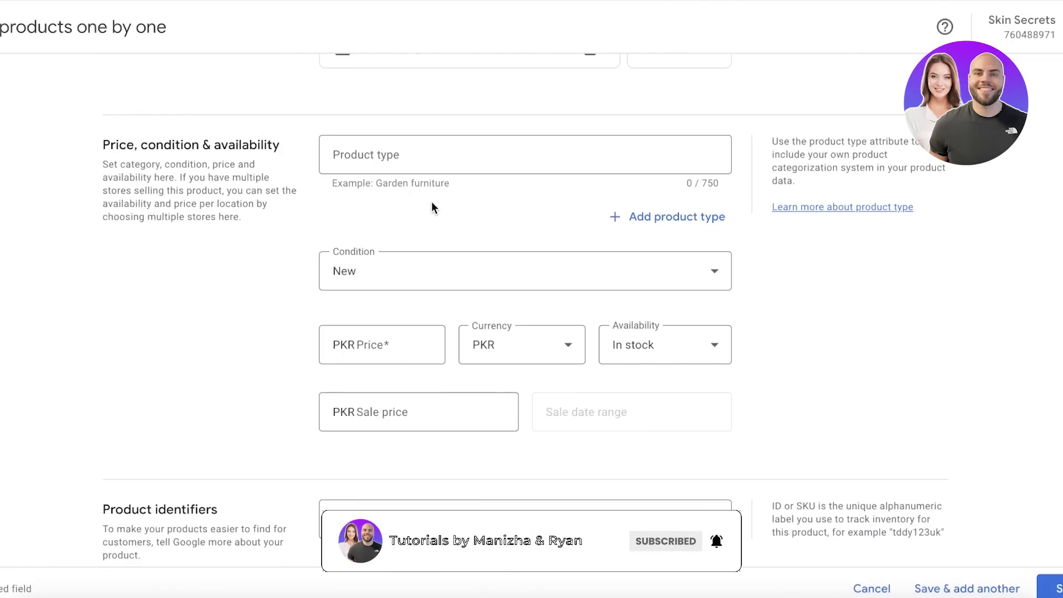
pyautogui.scroll(5, 430, 204)
pyautogui.scroll(-8, 399, 239)
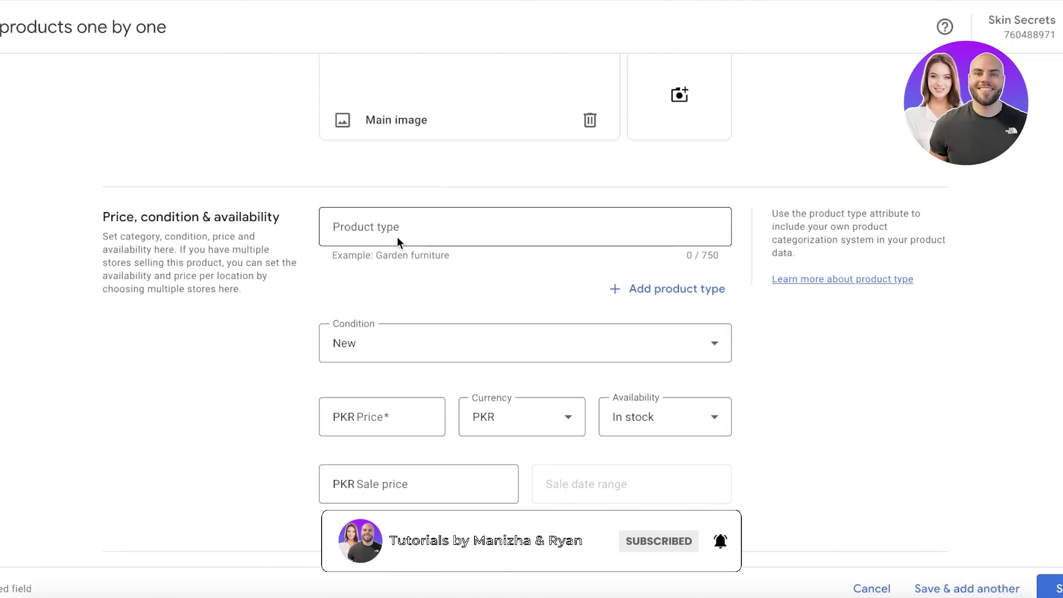
pyautogui.scroll(6, 335, 121)
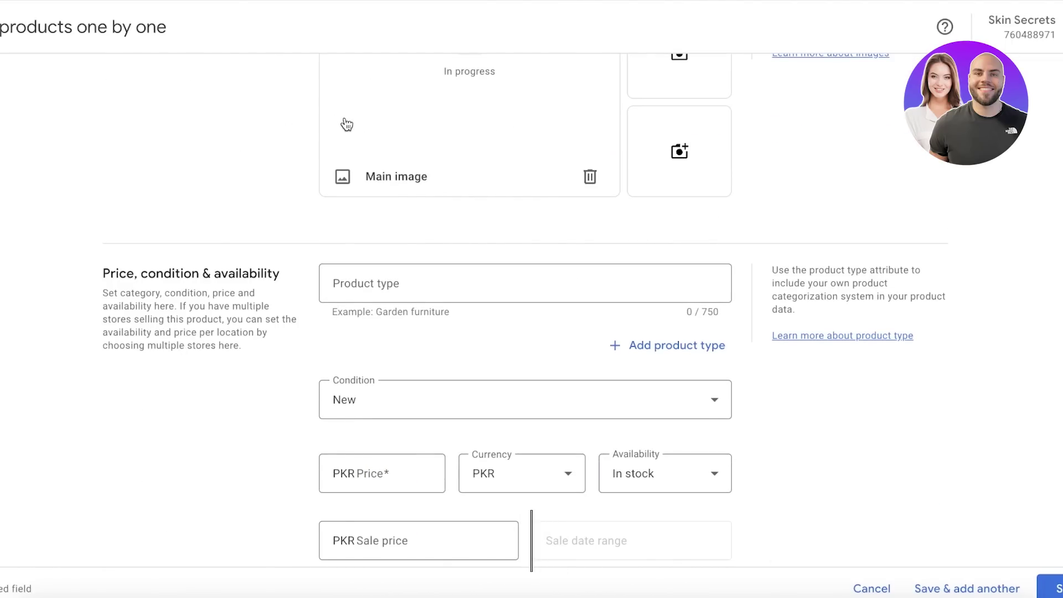
pyautogui.scroll(-1, 363, 196)
# Step: Enter Blazer, Coat and Suit as product types, deleting the extra empty entry
pyautogui.click(373, 236)
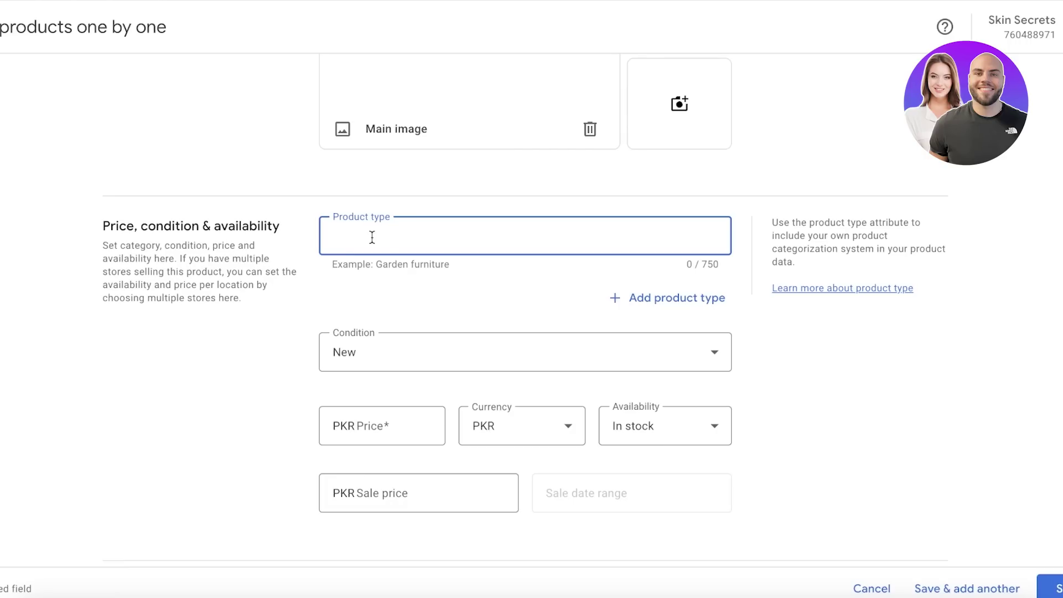
pyautogui.write('Blazer')
pyautogui.press('Return')
pyautogui.write('a')
pyautogui.press('BackSpace')
pyautogui.write('Coat')
pyautogui.press('Return')
pyautogui.write('Suit')
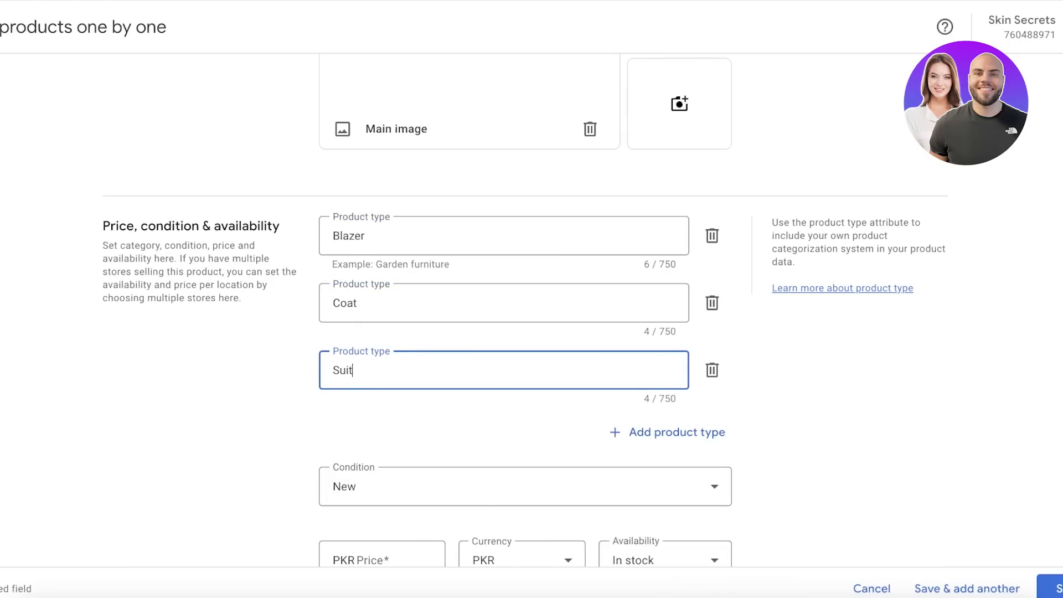
pyautogui.click(639, 424)
pyautogui.click(712, 437)
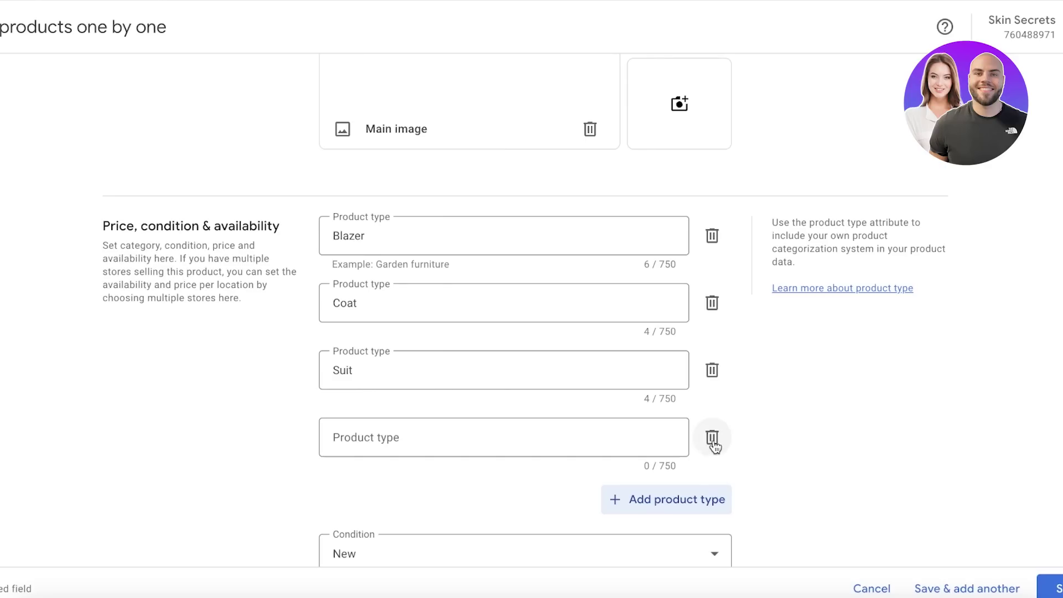
pyautogui.scroll(-2, 643, 343)
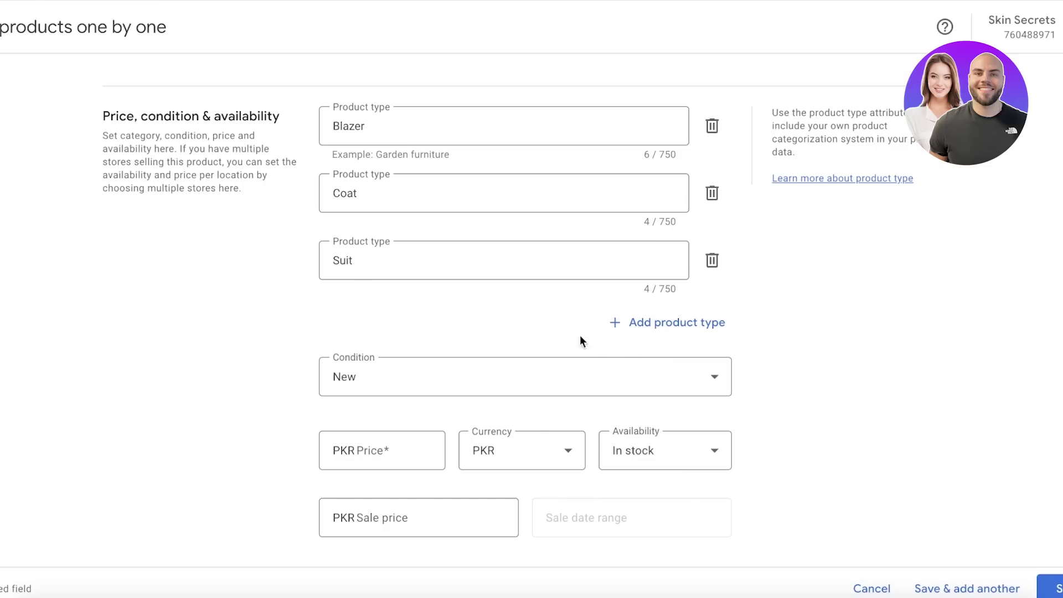
pyautogui.scroll(-6, 856, 240)
pyautogui.scroll(7, 860, 243)
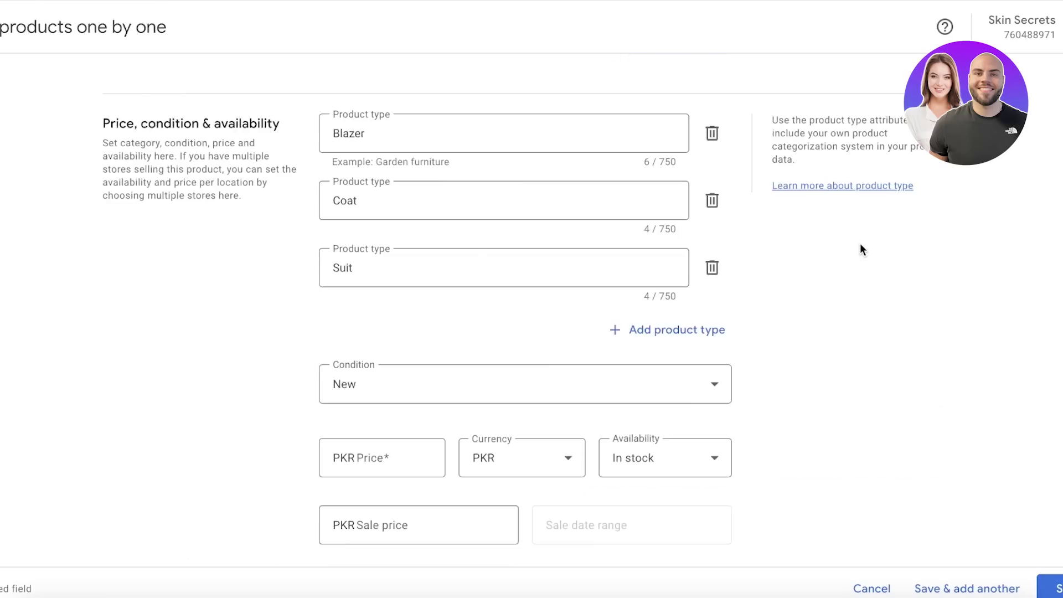
pyautogui.scroll(-2, 865, 260)
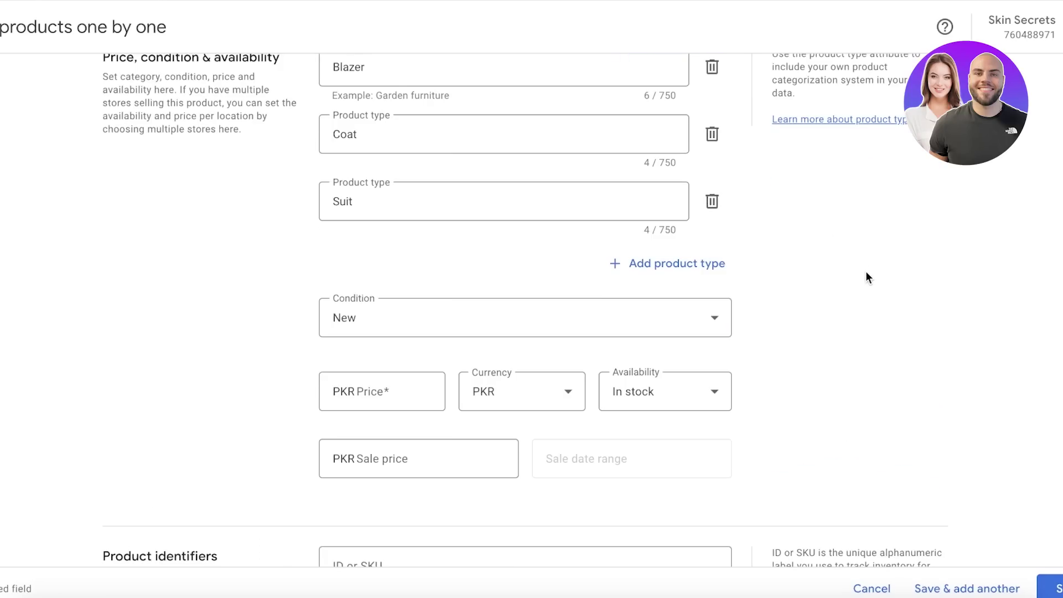
# Step: Keep the product condition as New after briefly selecting Used
pyautogui.click(363, 322)
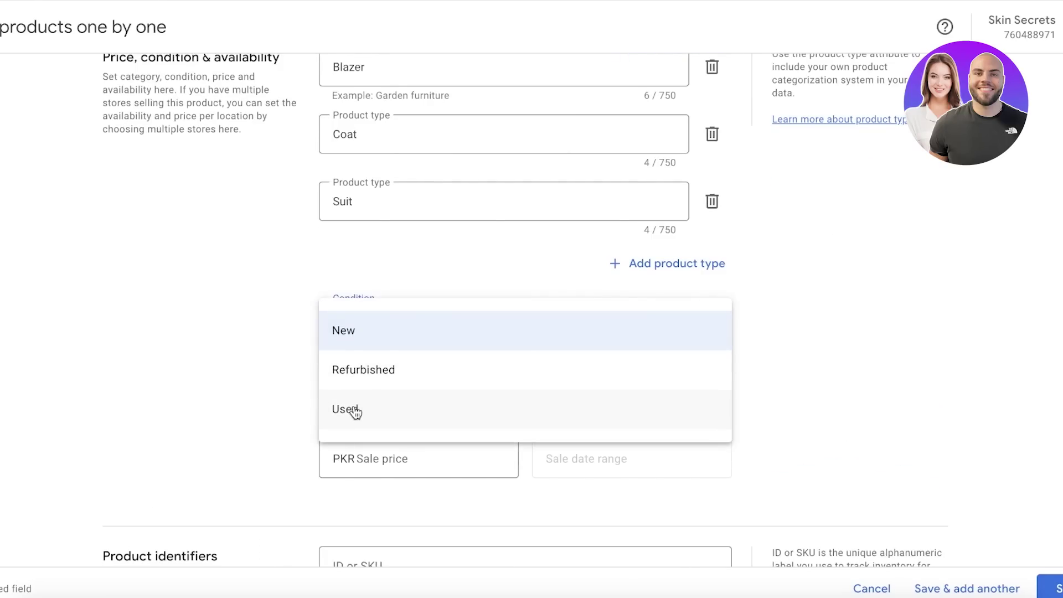
pyautogui.click(351, 410)
pyautogui.click(358, 317)
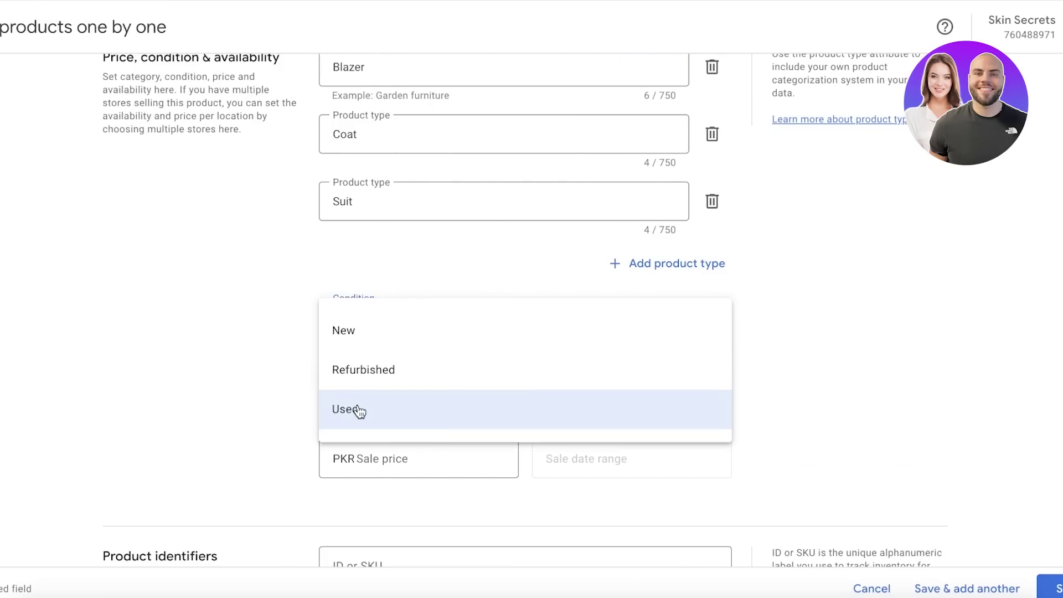
pyautogui.click(354, 342)
pyautogui.scroll(-5, 353, 384)
pyautogui.scroll(1, 410, 174)
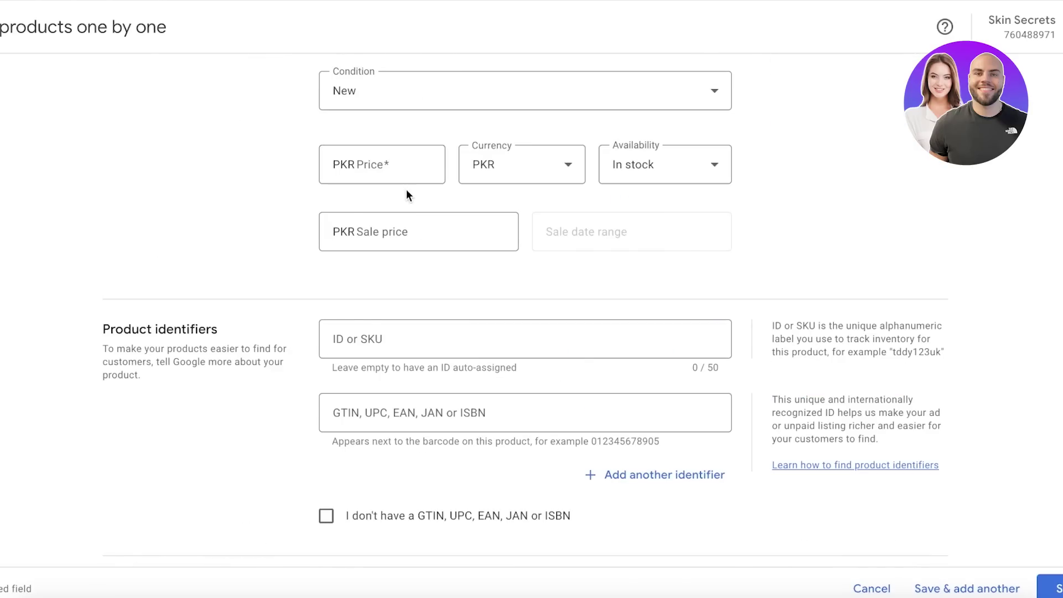
# Step: Set the price to 99 PKR, leaving sale price and ID or SKU empty
pyautogui.click(405, 178)
pyautogui.write('99')
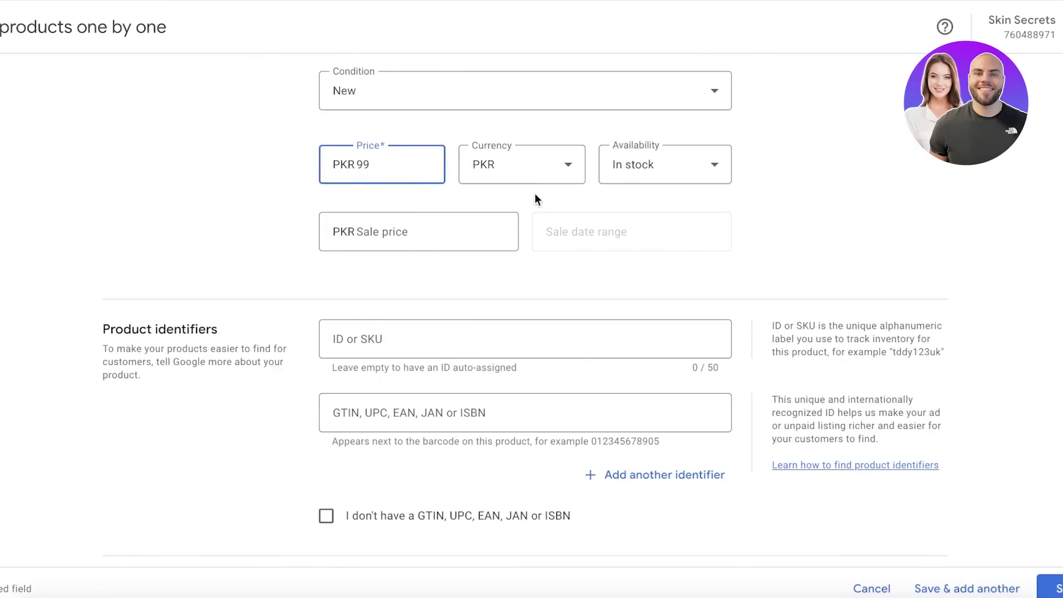
pyautogui.click(392, 229)
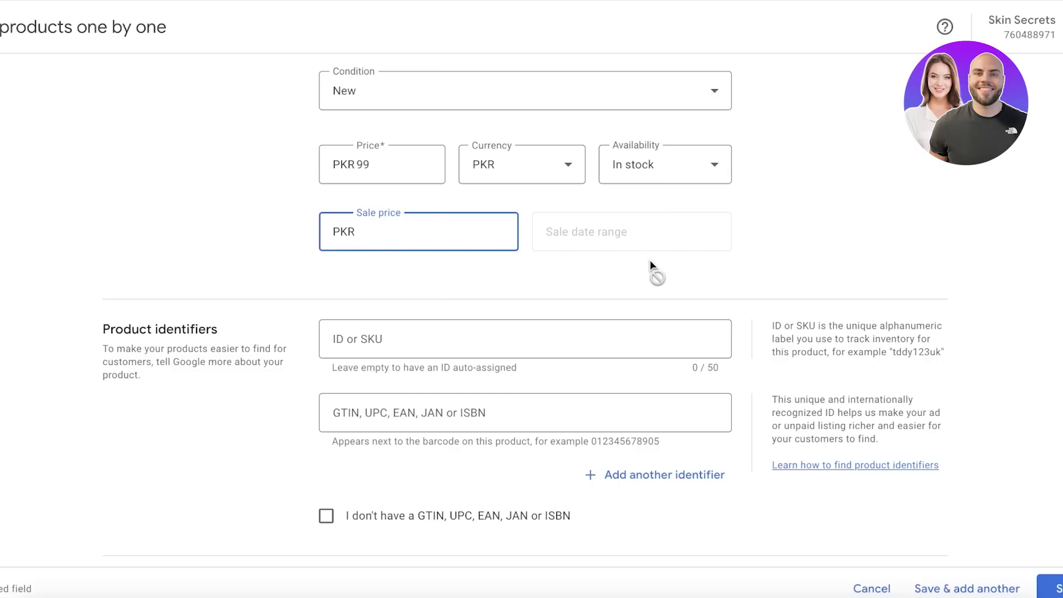
pyautogui.scroll(-1, 386, 292)
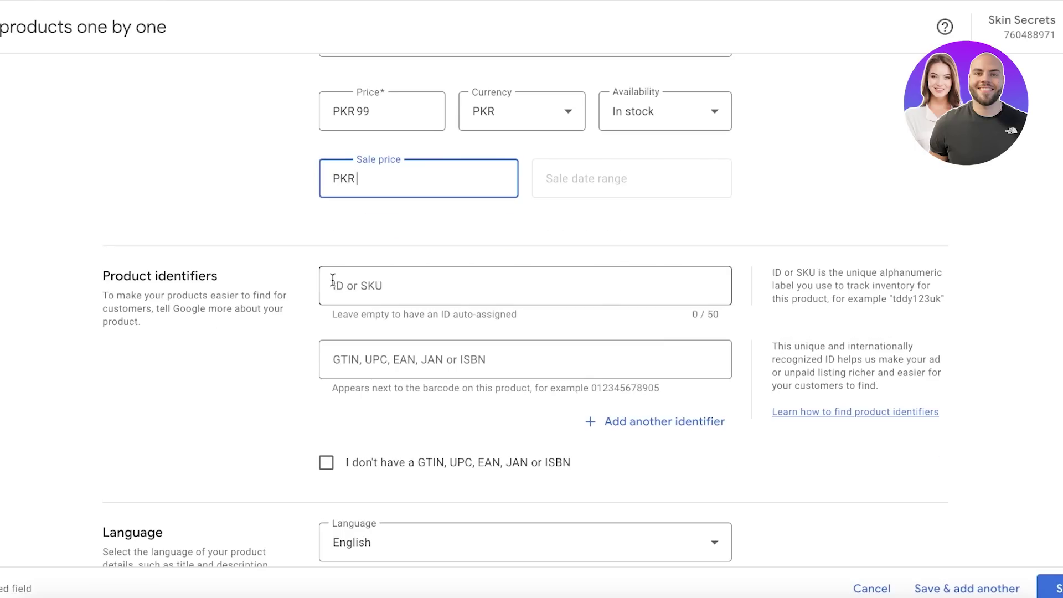
pyautogui.scroll(1, 269, 261)
pyautogui.scroll(-2, 269, 260)
pyautogui.click(269, 258)
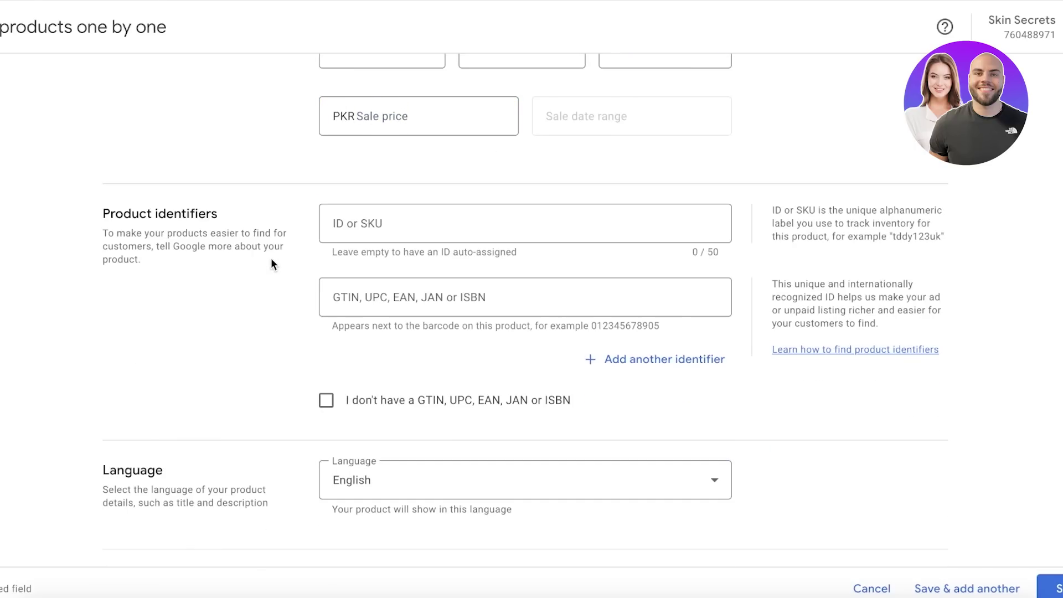
pyautogui.click(395, 224)
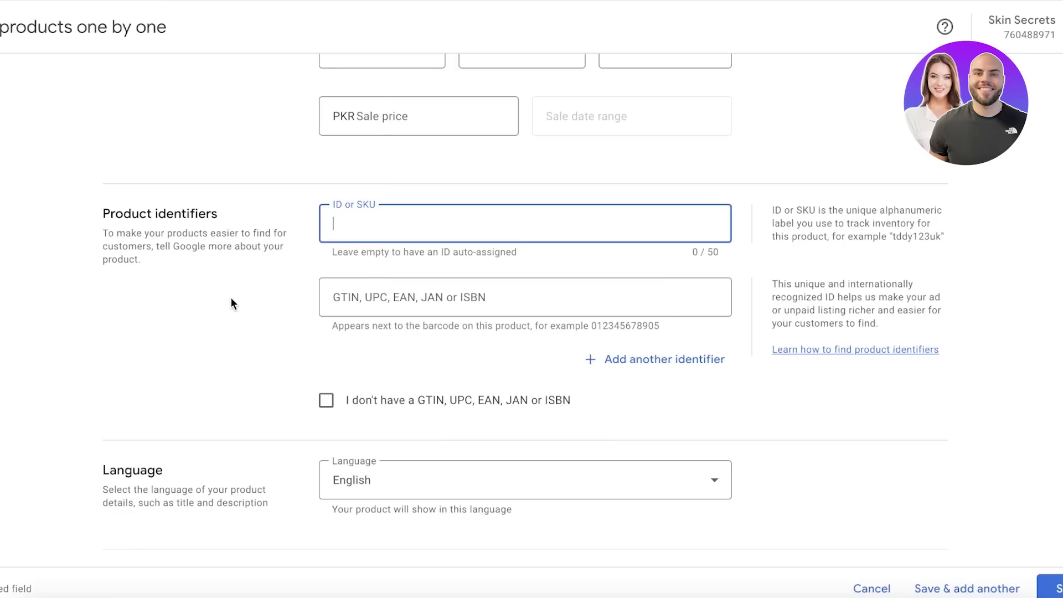
# Step: Declare that the product has no GTIN, UPC, EAN, JAN or ISBN
pyautogui.scroll(-3, 284, 254)
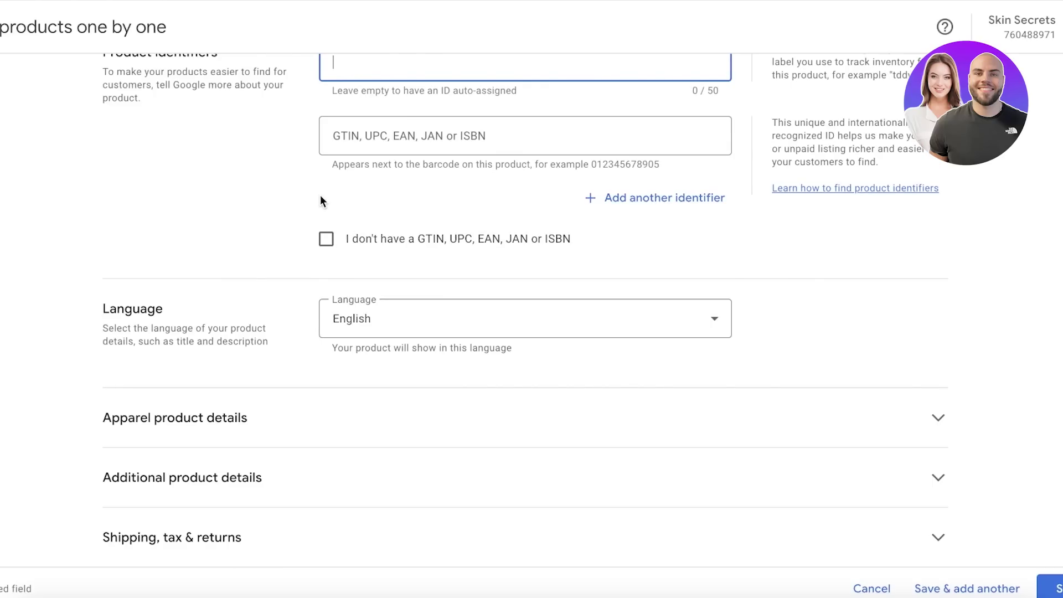
pyautogui.scroll(1, 324, 155)
pyautogui.click(367, 142)
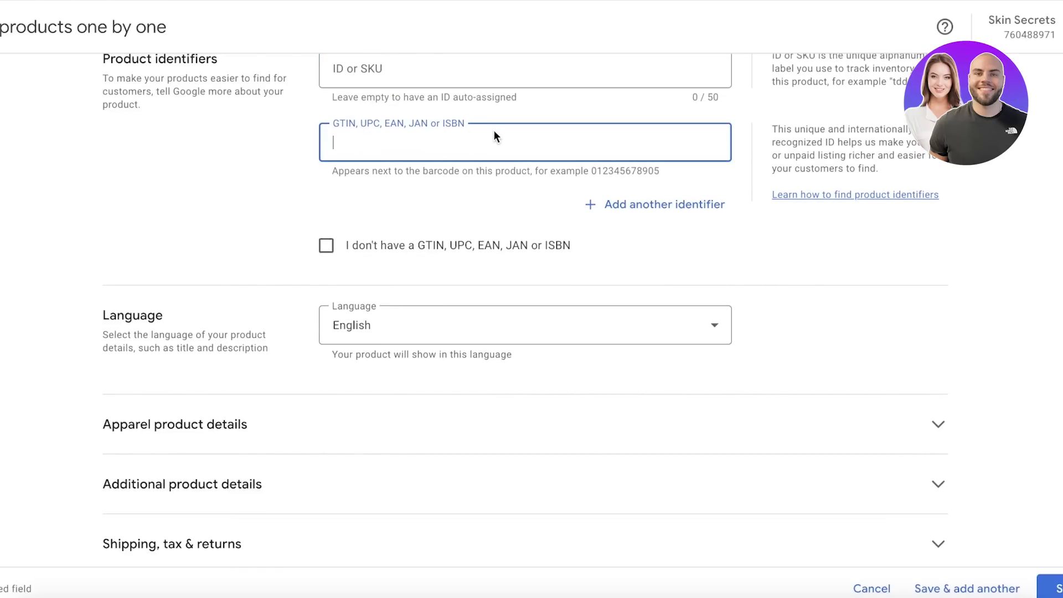
pyautogui.click(483, 198)
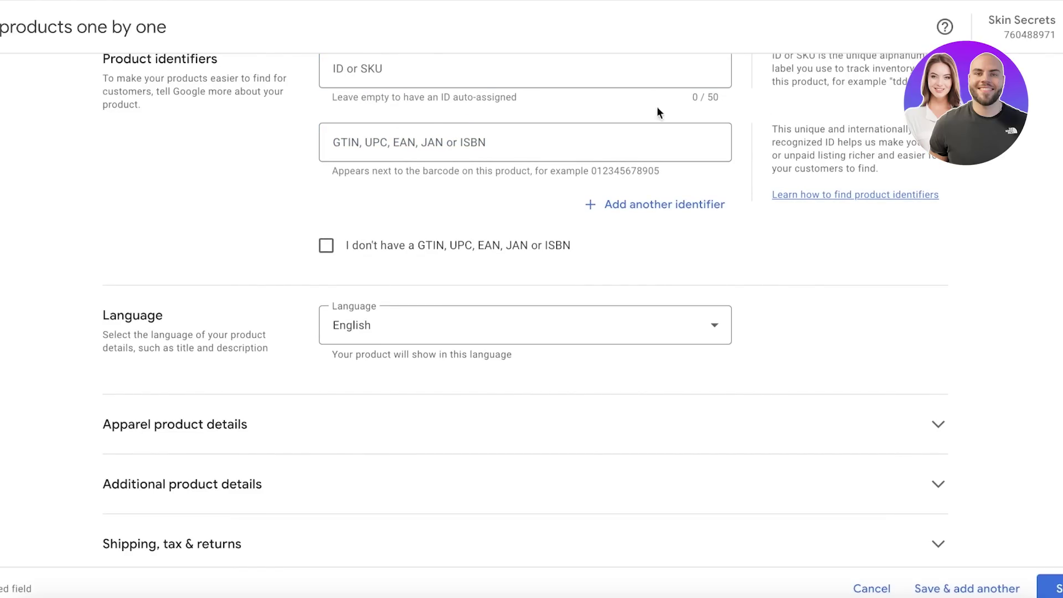
pyautogui.click(408, 247)
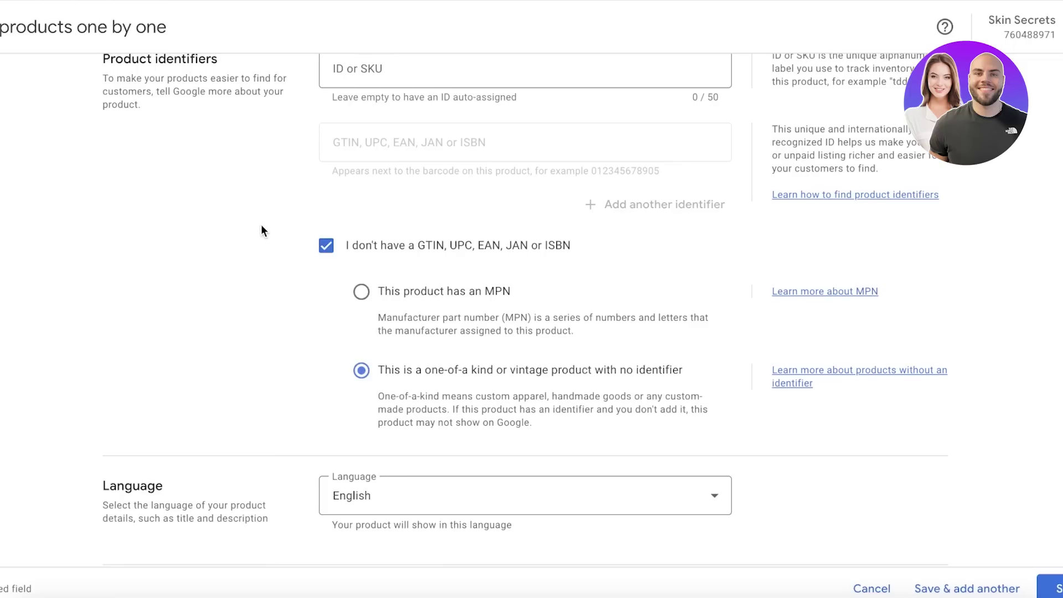
# Step: Mark the product one-of-a-kind with no identifier and expand Apparel product details
pyautogui.scroll(-1, 262, 227)
pyautogui.click(420, 221)
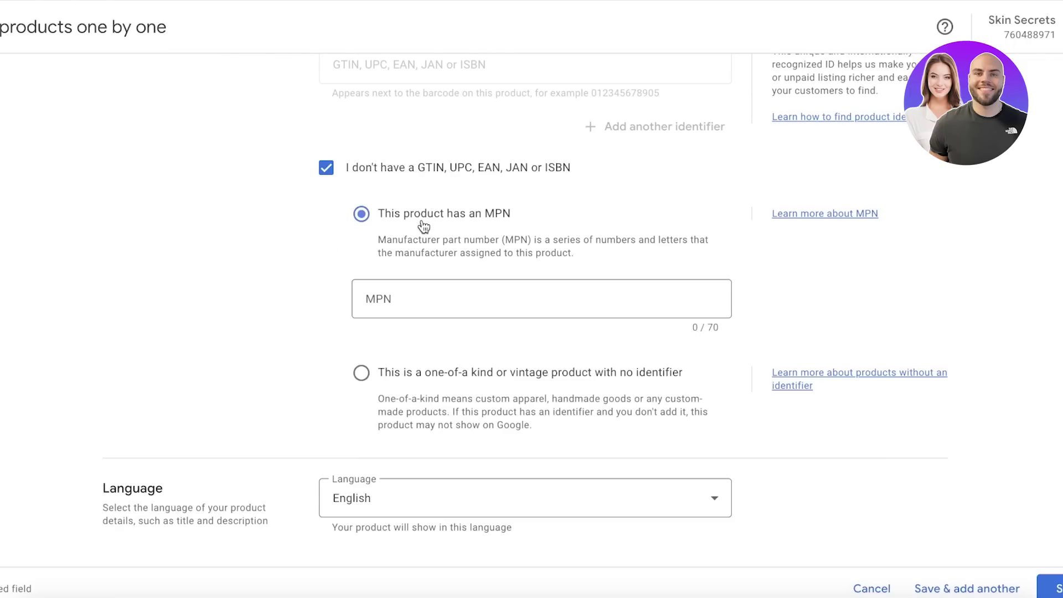
pyautogui.click(445, 390)
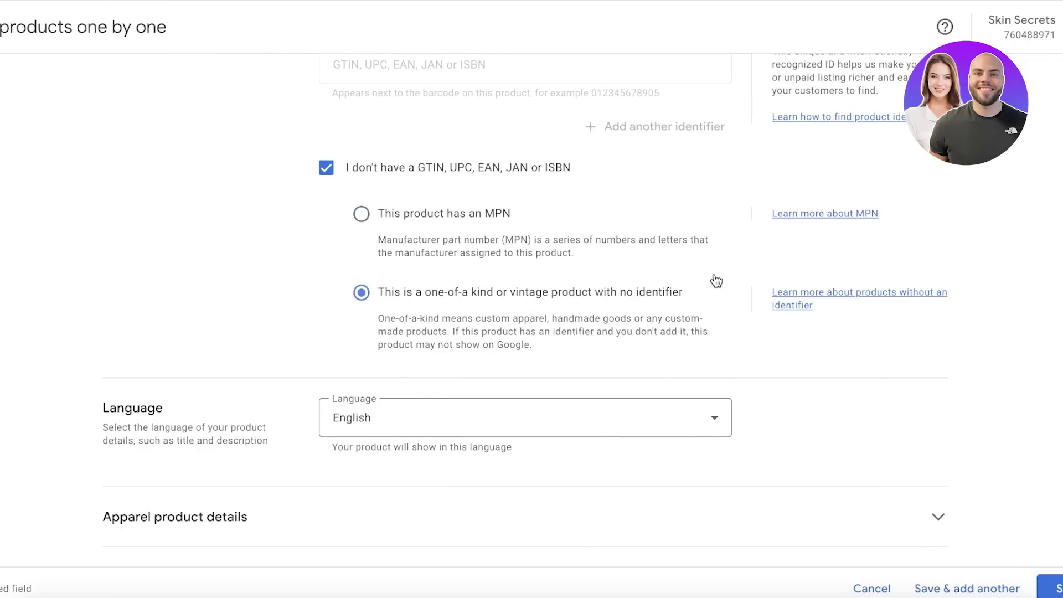
pyautogui.scroll(-1, 688, 335)
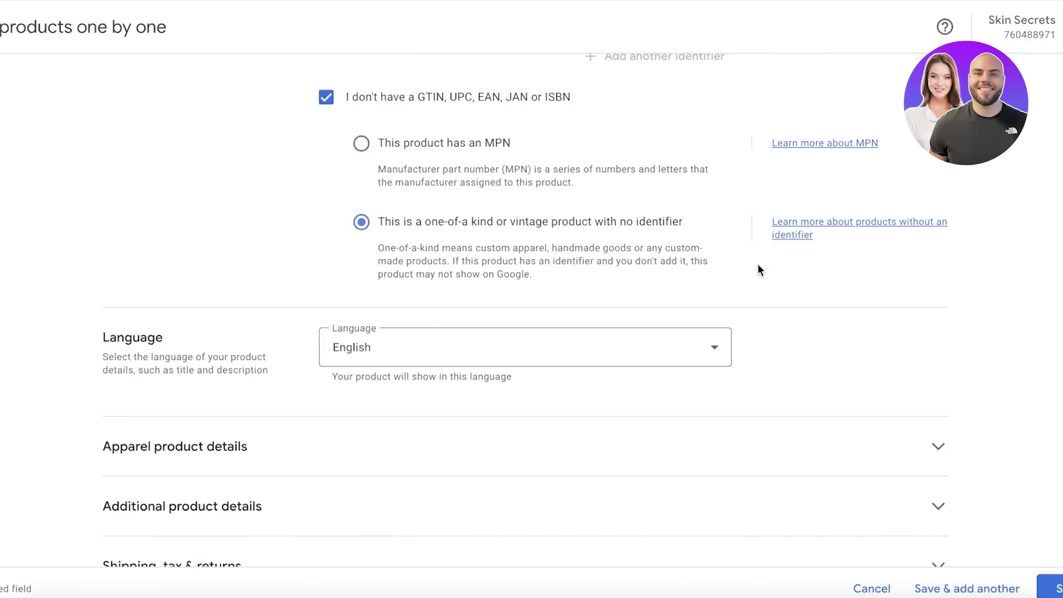
pyautogui.click(399, 144)
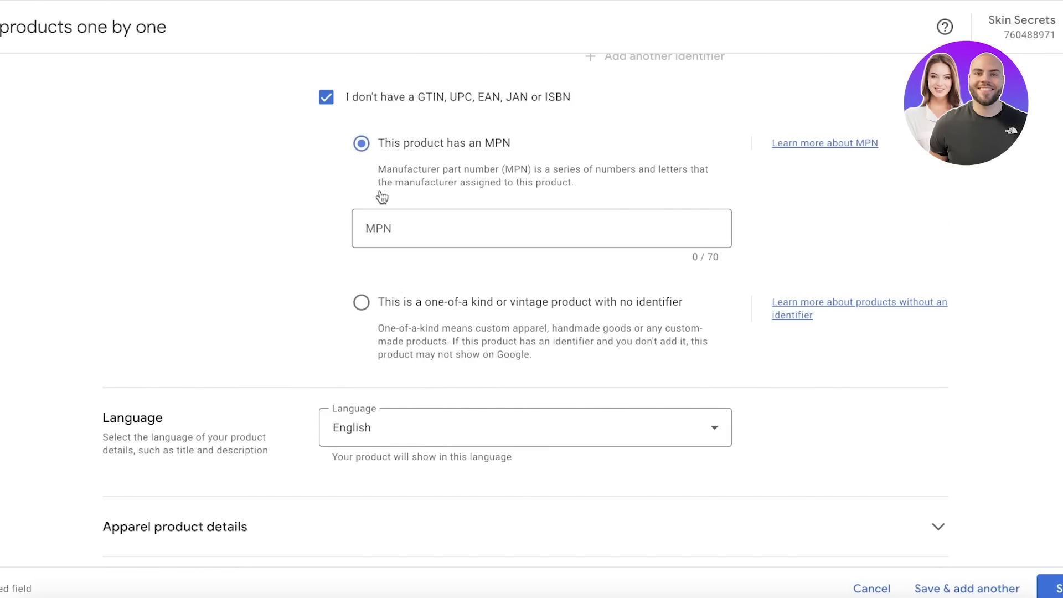
pyautogui.click(492, 308)
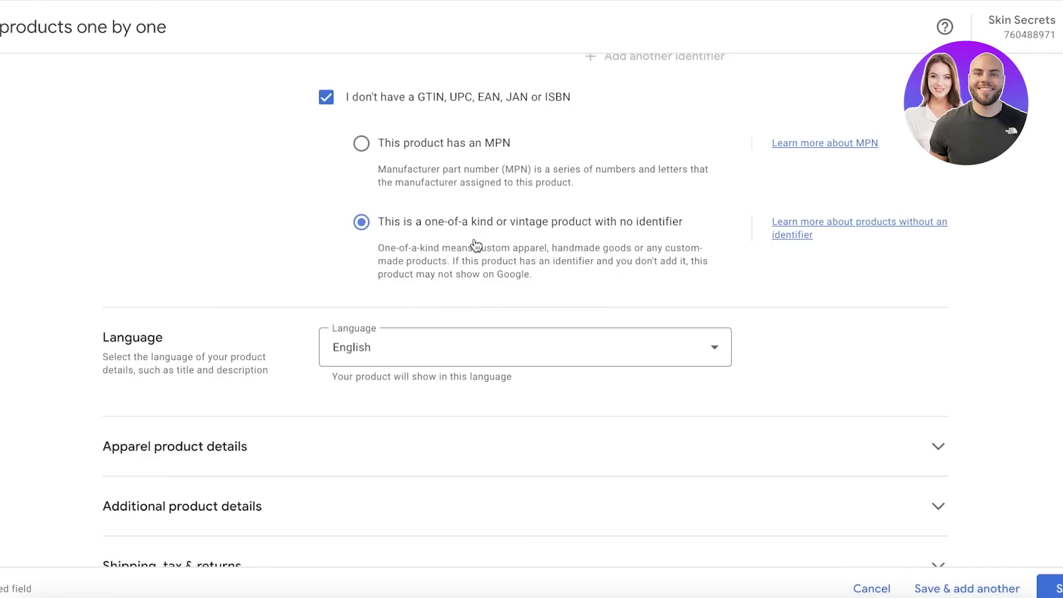
pyautogui.scroll(-5, 474, 244)
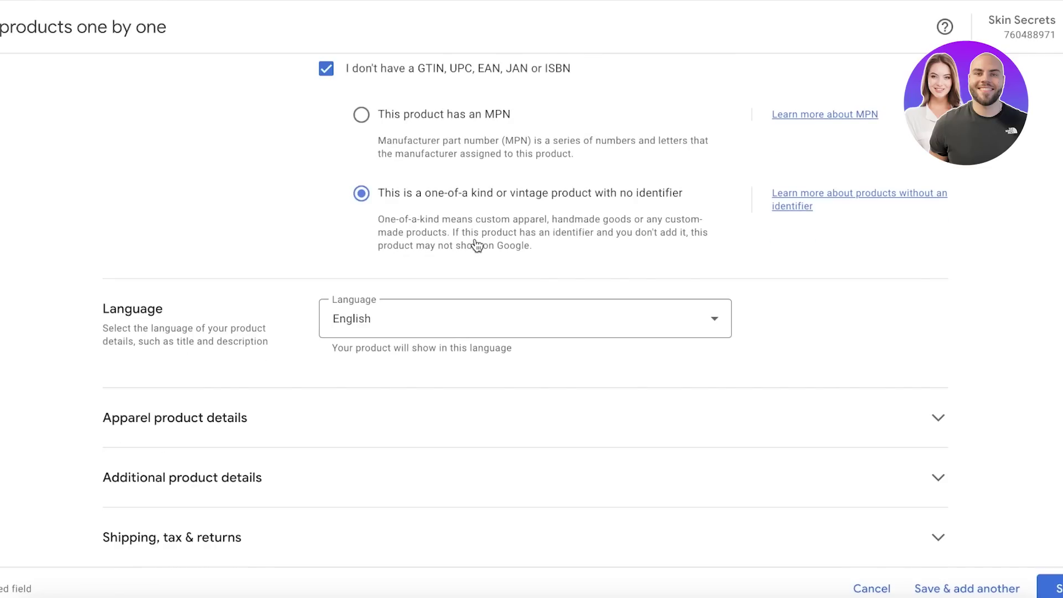
pyautogui.click(453, 180)
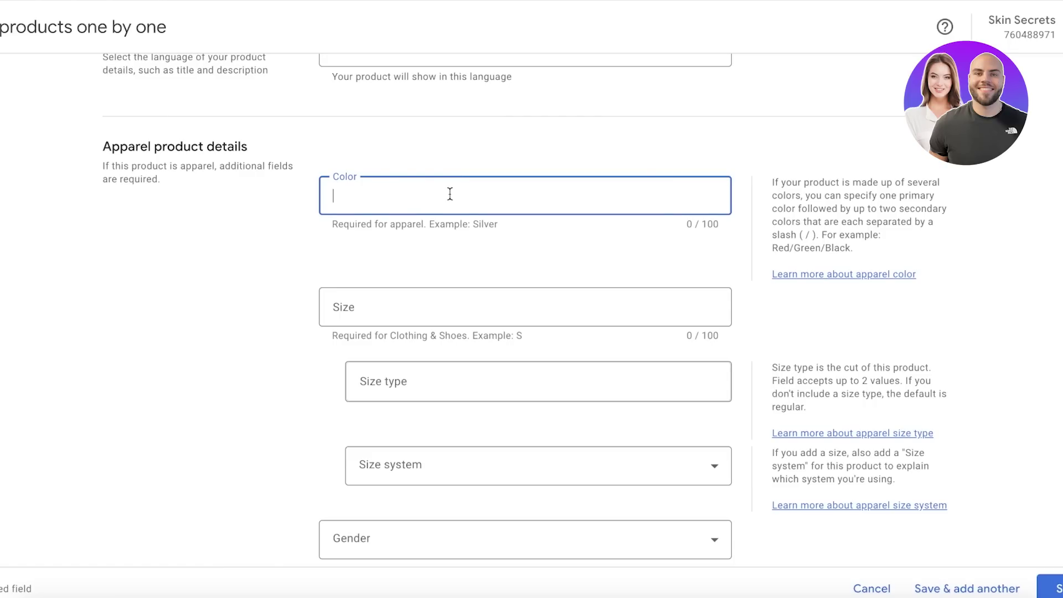
# Step: Enter colour Pink, sizes Small,Medium,Large and size type Regular
pyautogui.write('Pink')
pyautogui.click(450, 308)
pyautogui.scroll(-1, 451, 308)
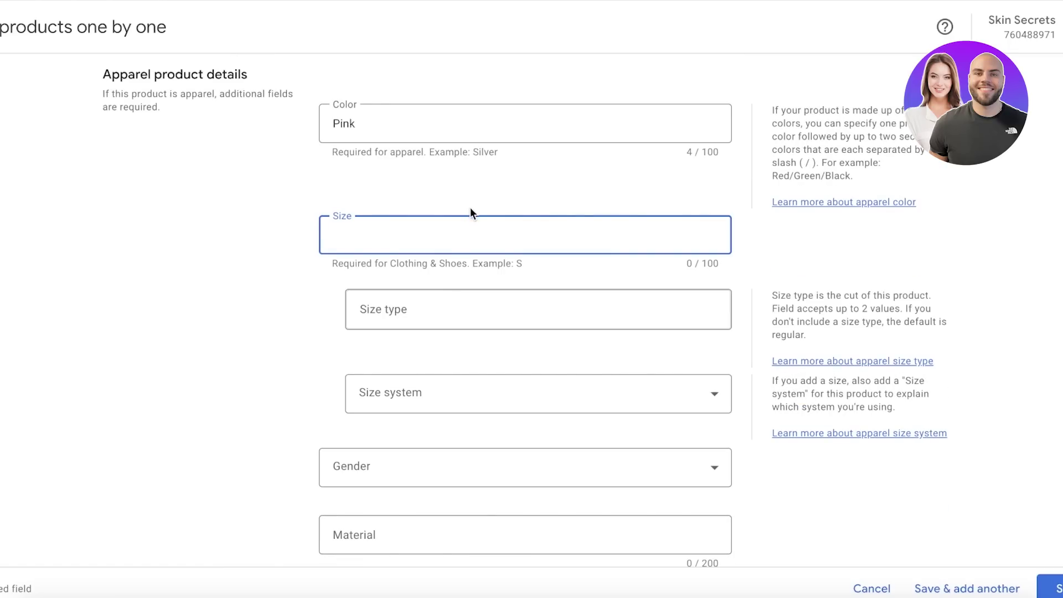
pyautogui.write('Small,Medium,Large')
pyautogui.click(432, 309)
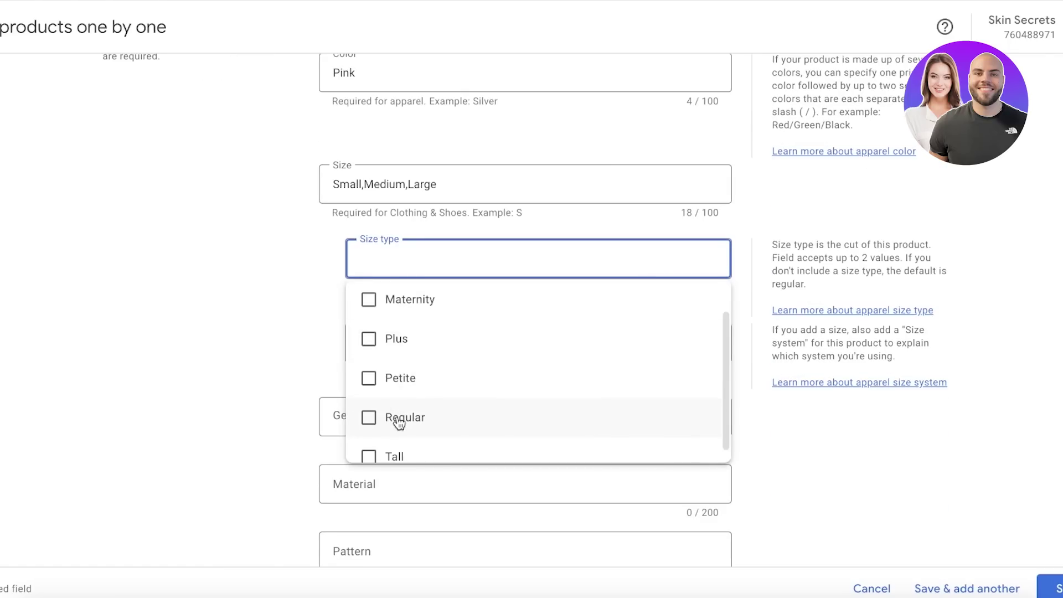
pyautogui.click(398, 419)
pyautogui.click(260, 330)
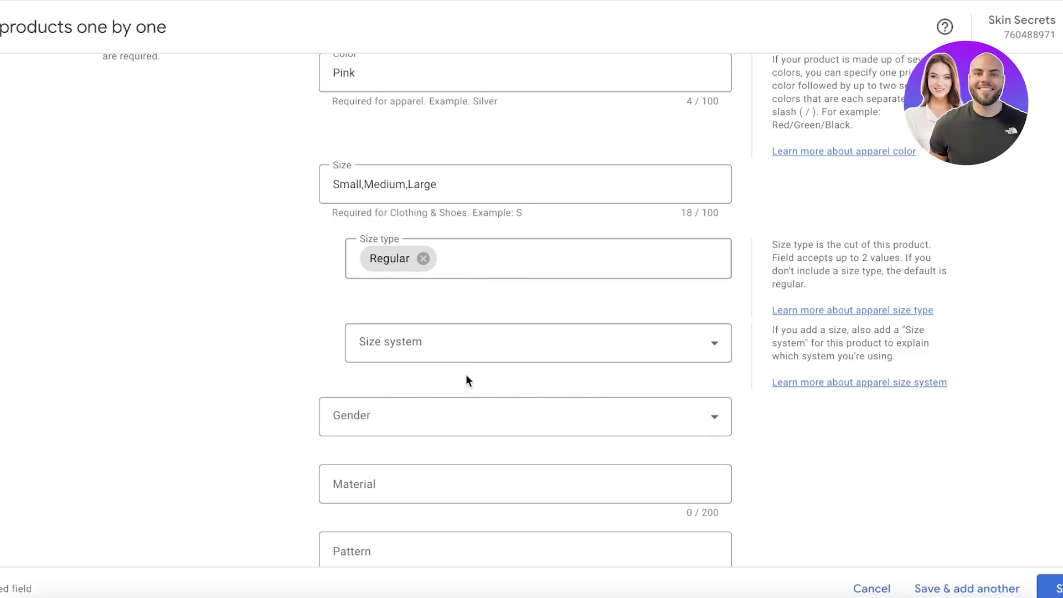
# Step: Set the size system to UK and the gender to Unisex
pyautogui.click(469, 347)
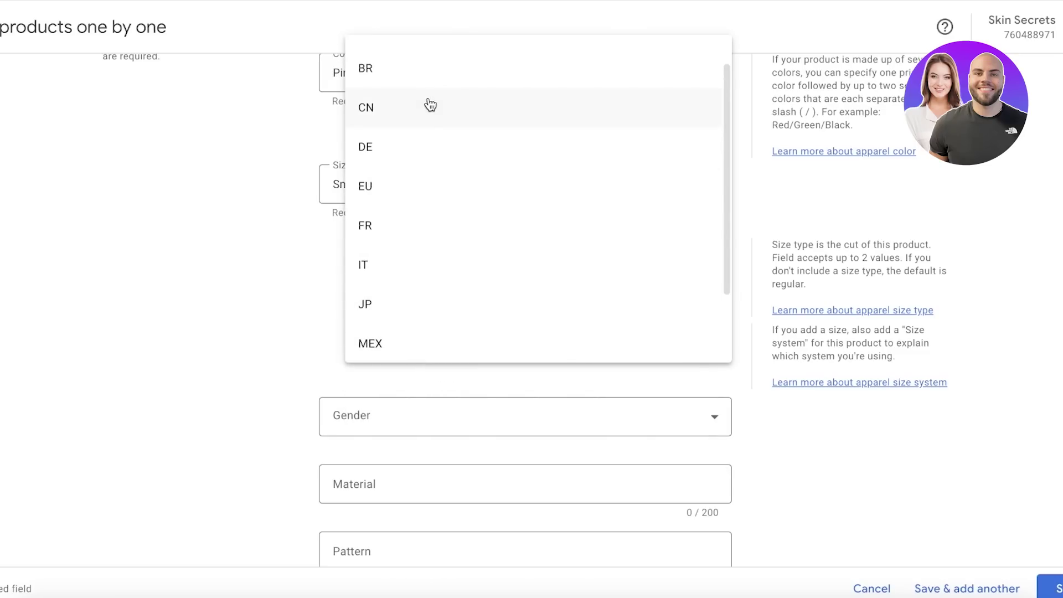
pyautogui.scroll(1, 421, 177)
pyautogui.scroll(-3, 418, 143)
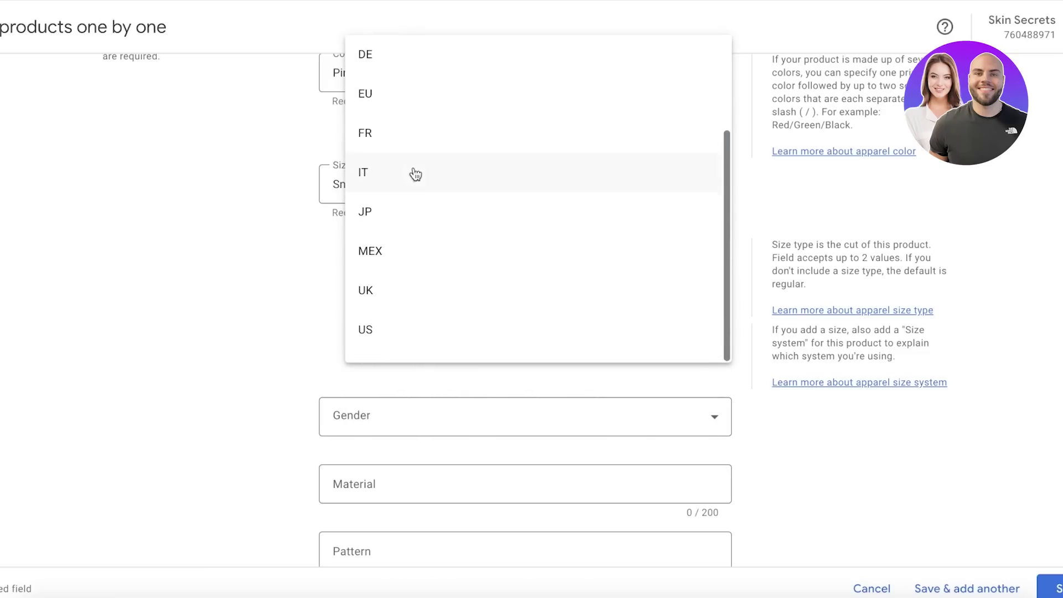
pyautogui.click(383, 299)
pyautogui.scroll(-4, 271, 413)
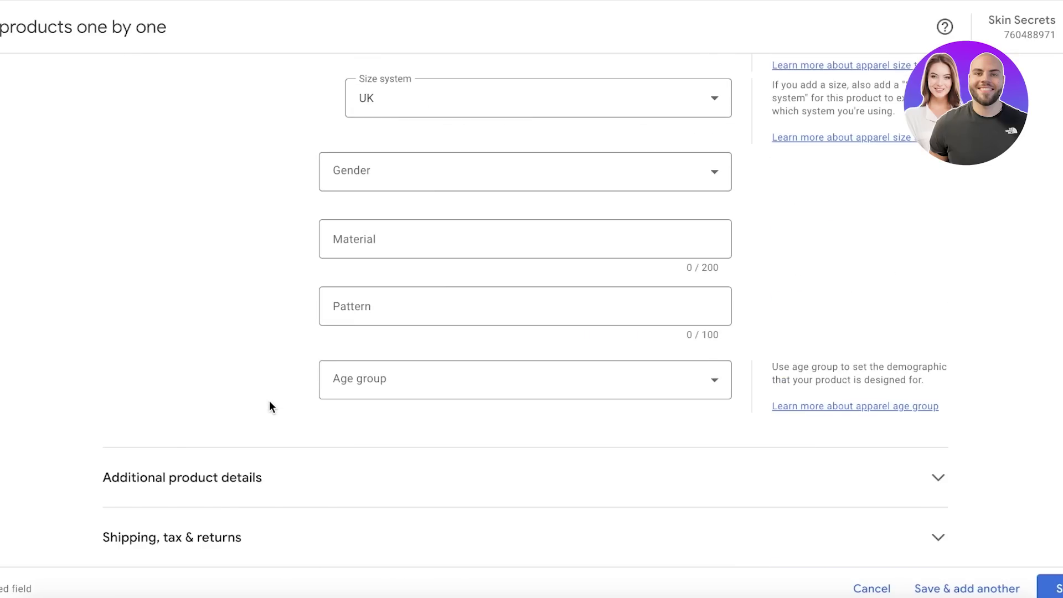
pyautogui.scroll(5, 269, 401)
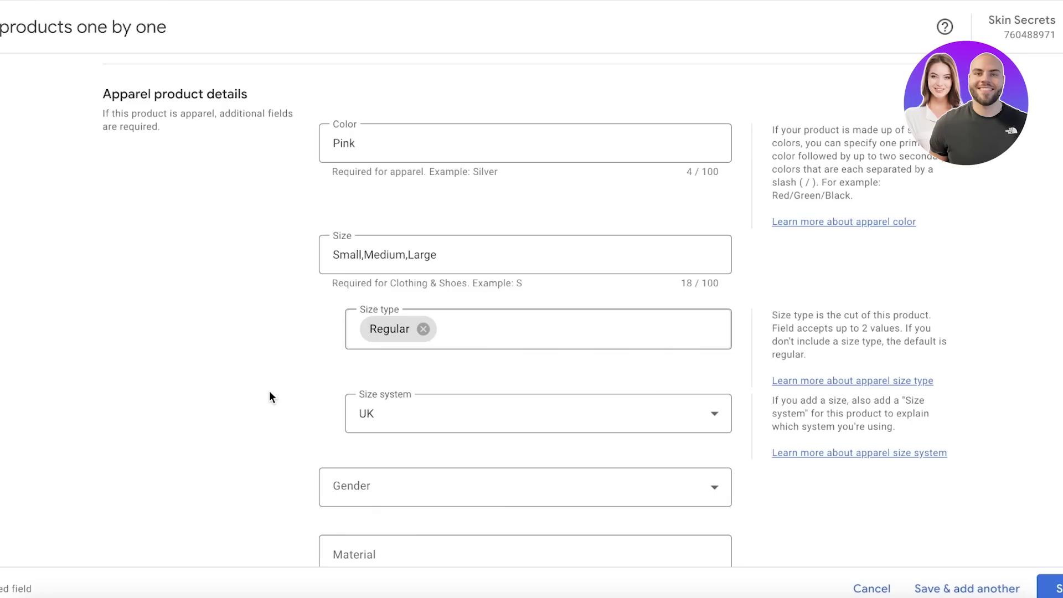
pyautogui.scroll(-6, 269, 390)
pyautogui.click(442, 177)
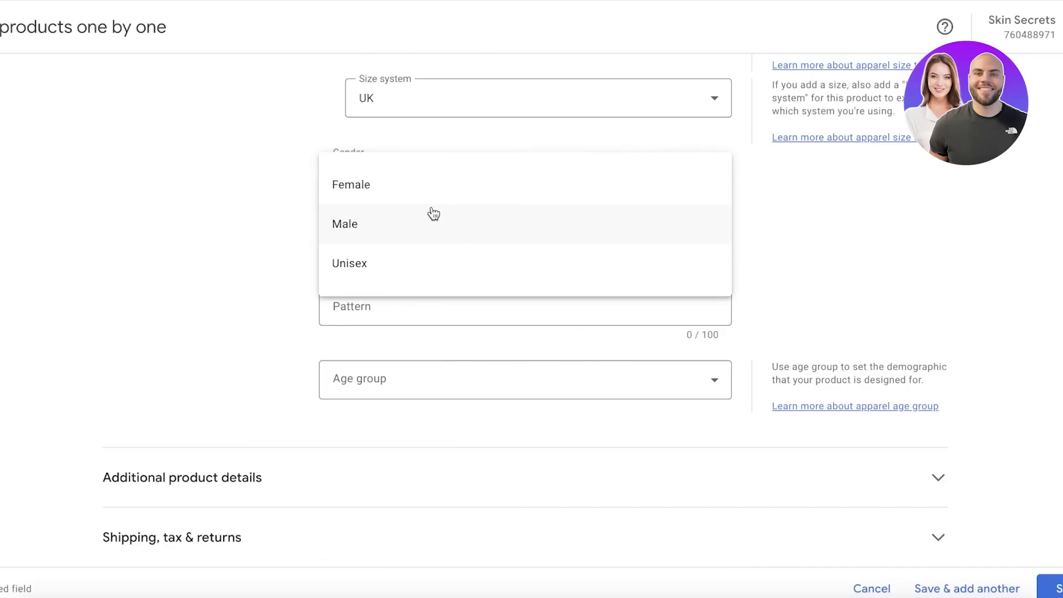
pyautogui.click(410, 275)
# Step: Enter material Cotton, pattern None and age group Adult (13+ years old)
pyautogui.click(423, 250)
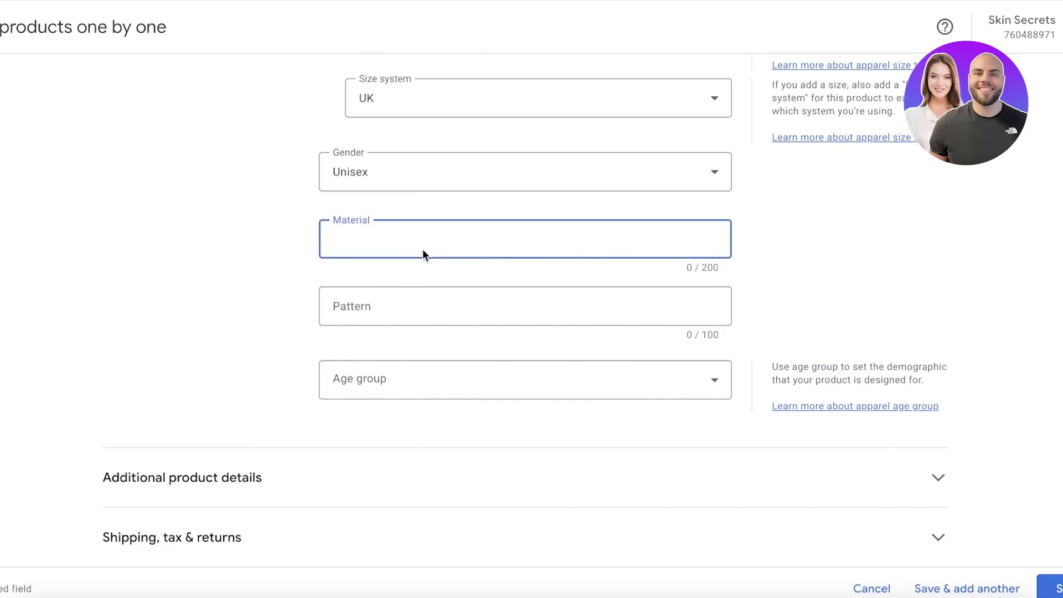
pyautogui.write('Cotton')
pyautogui.click(453, 309)
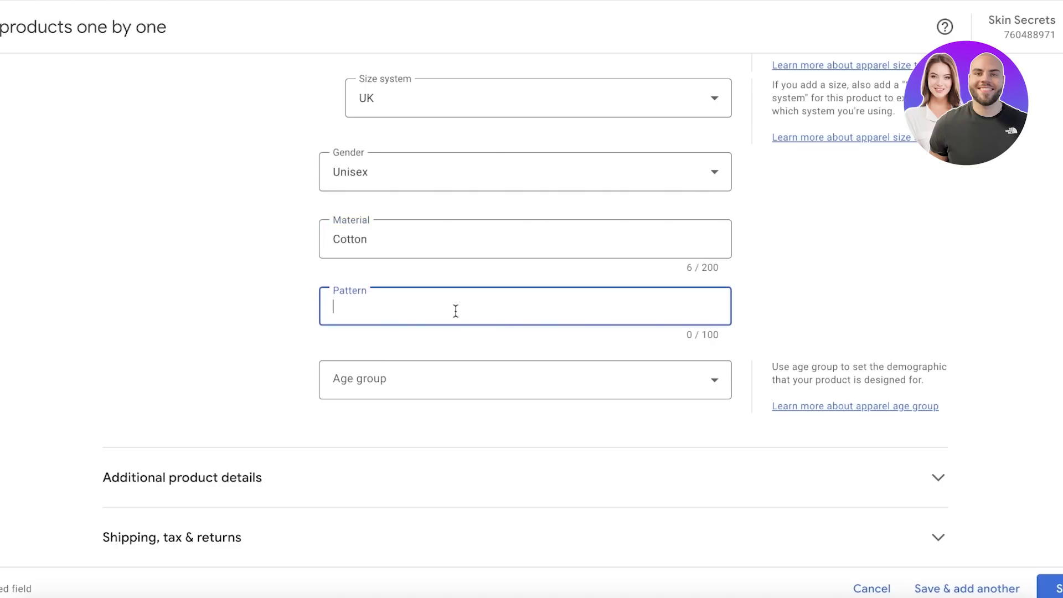
pyautogui.write('None')
pyautogui.click(420, 381)
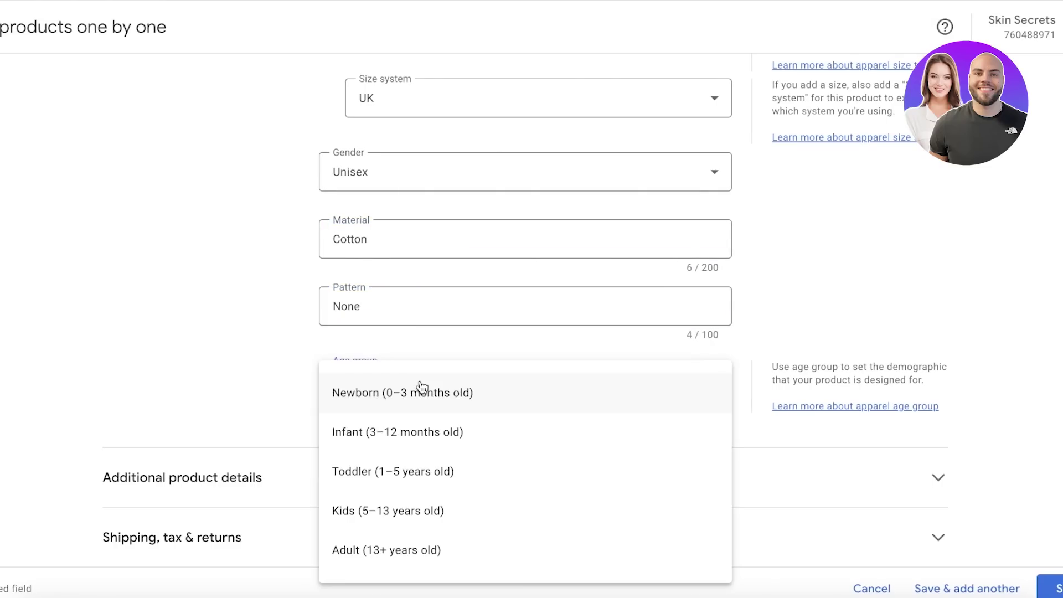
pyautogui.click(388, 539)
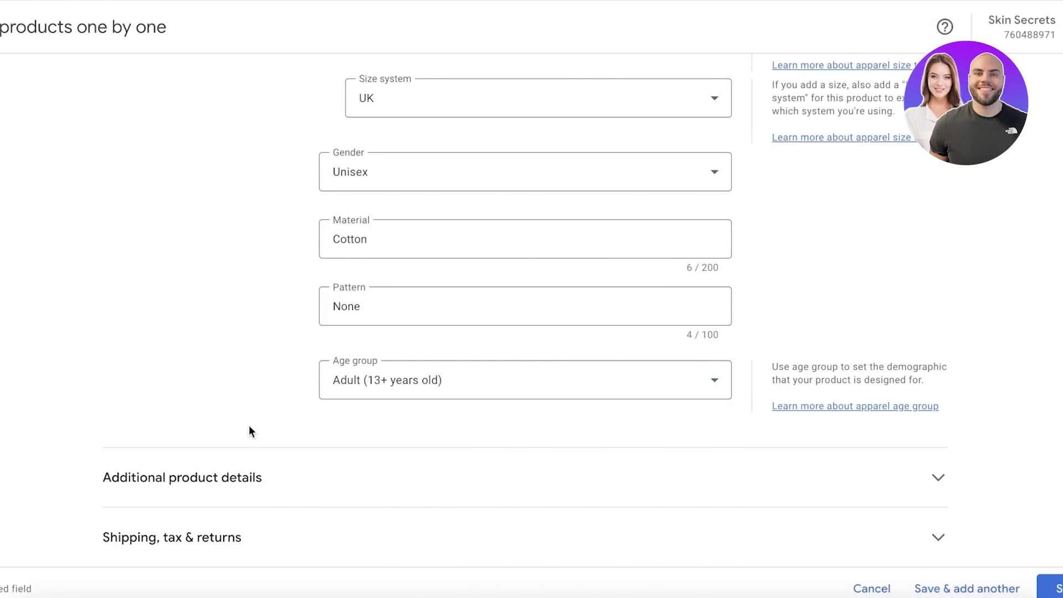
pyautogui.click(237, 479)
# Step: Look at the multipack and bundle fields, leaving the product not marked as a bundle
pyautogui.scroll(-6, 198, 386)
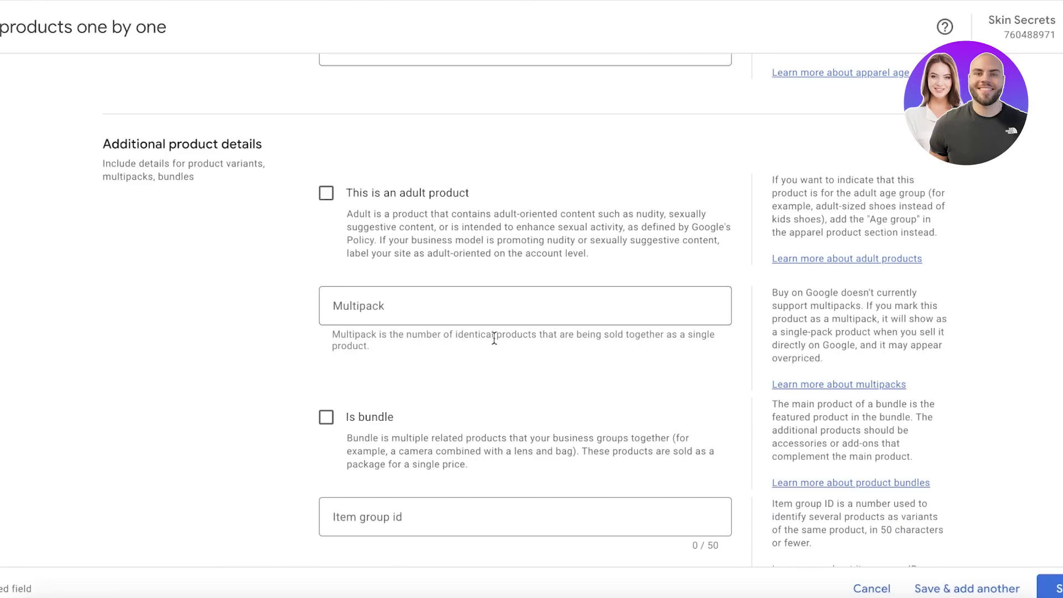
pyautogui.scroll(-10, 202, 321)
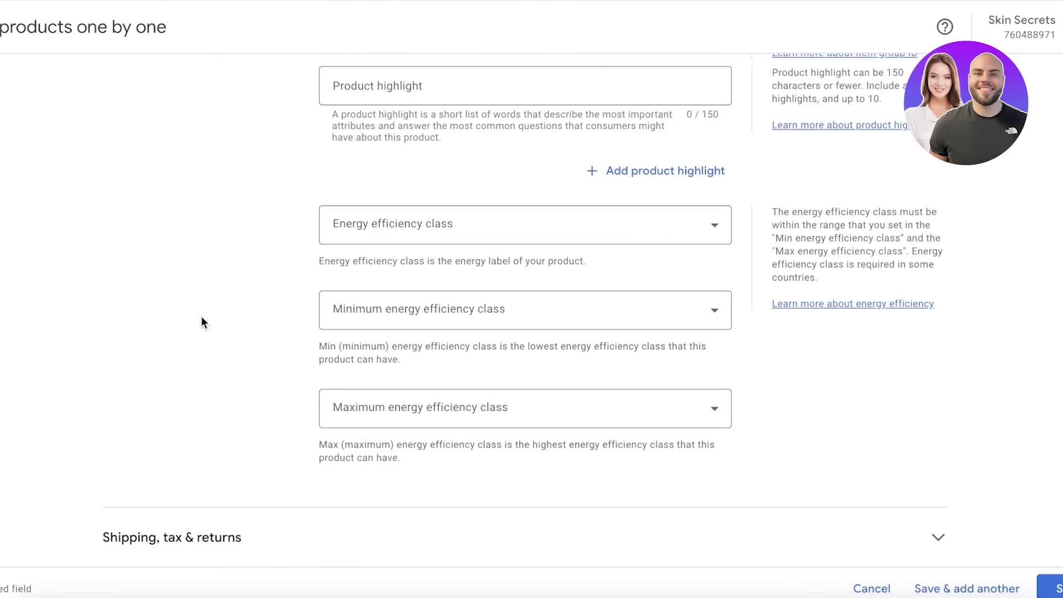
pyautogui.scroll(11, 197, 304)
pyautogui.scroll(-4, 189, 311)
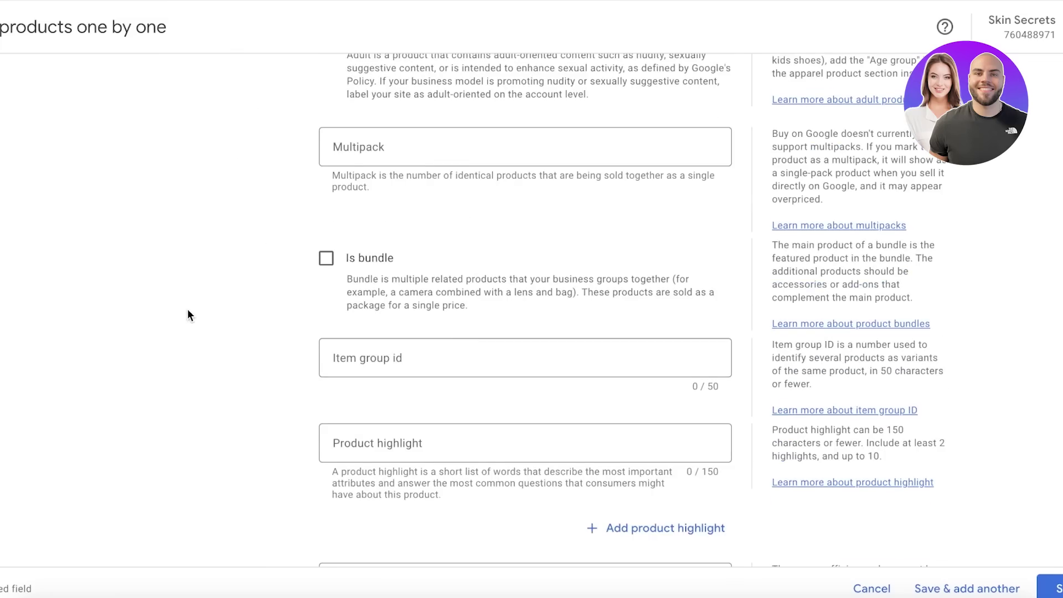
pyautogui.scroll(7, 222, 277)
pyautogui.scroll(-6, 238, 272)
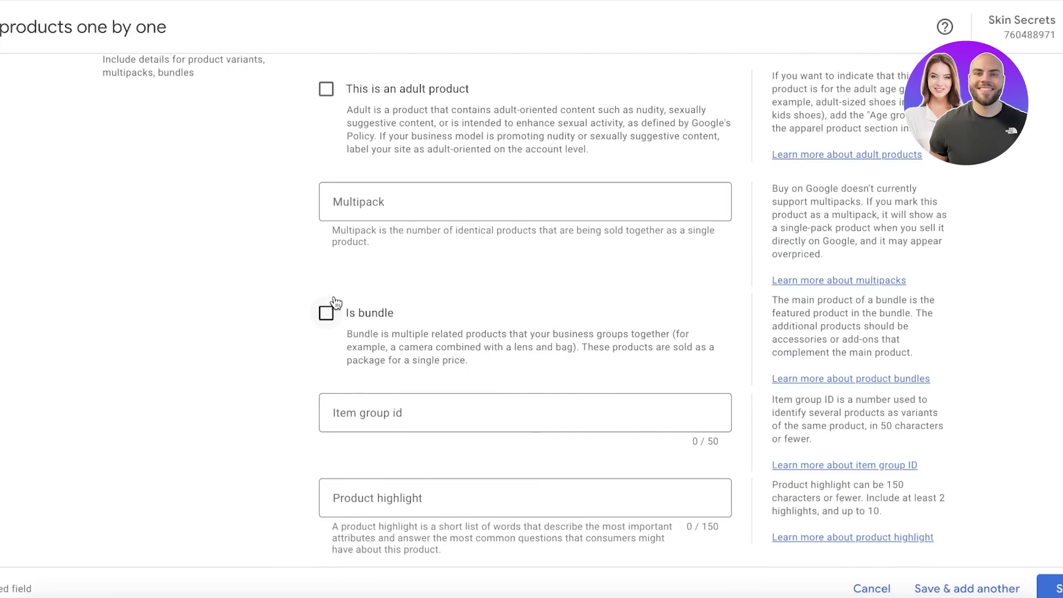
pyautogui.click(382, 202)
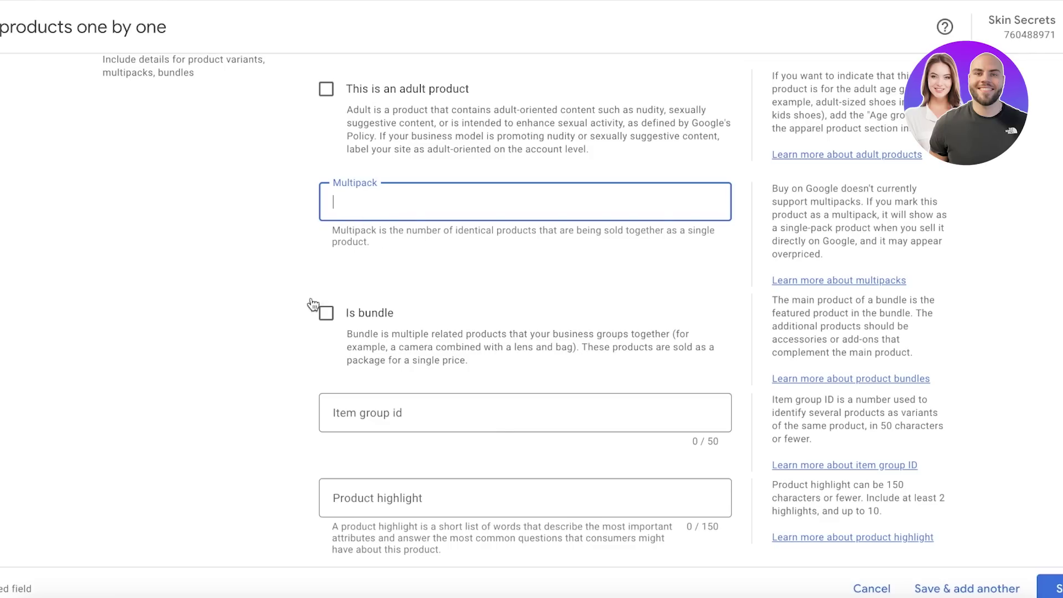
pyautogui.click(318, 320)
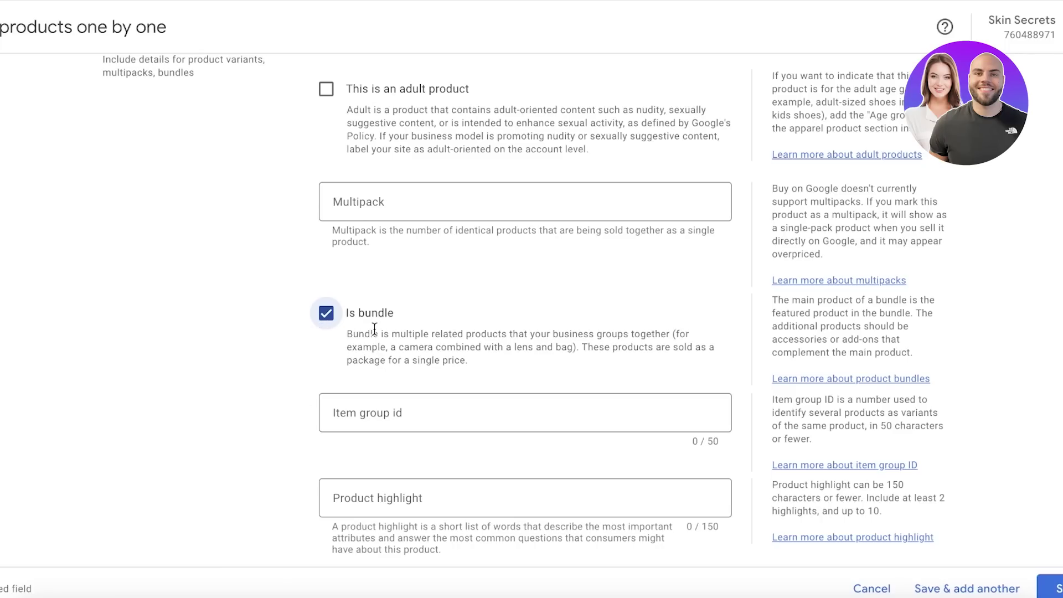
pyautogui.click(351, 315)
# Step: Check the energy efficiency class options without choosing one
pyautogui.scroll(-6, 266, 377)
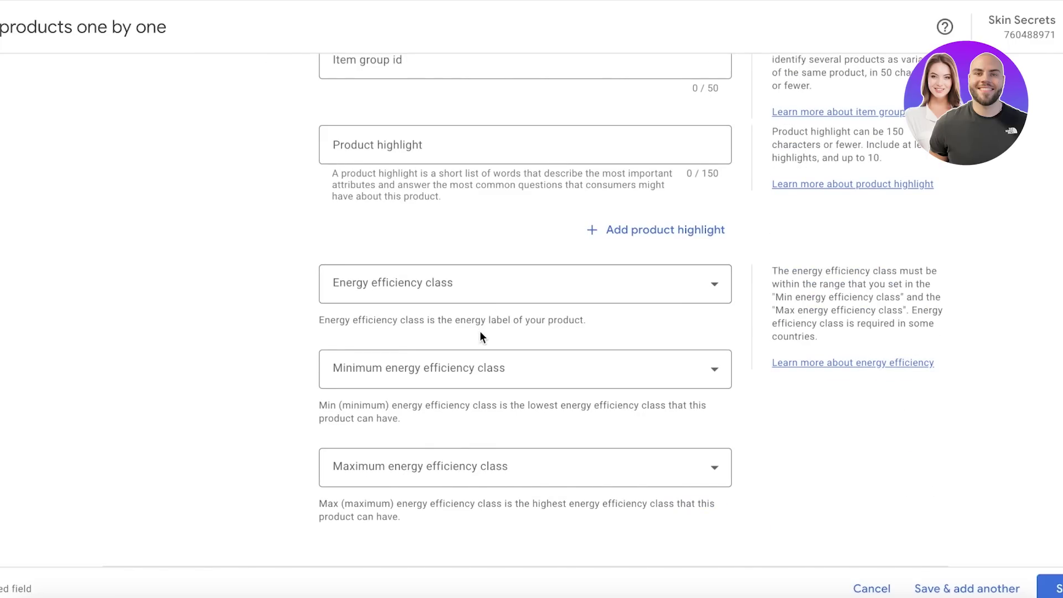
pyautogui.scroll(-1, 480, 332)
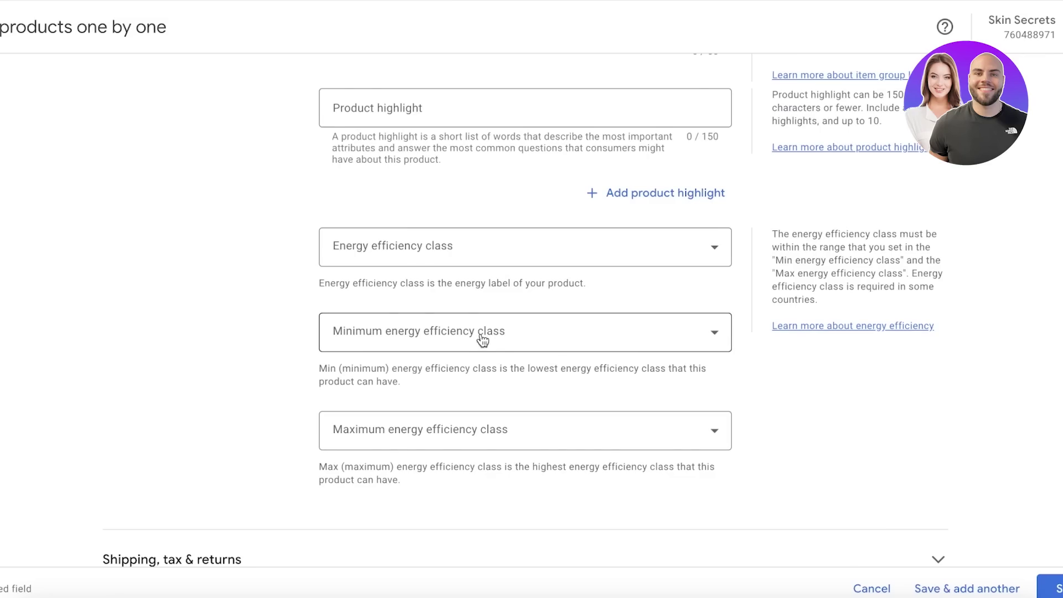
pyautogui.scroll(-1, 460, 328)
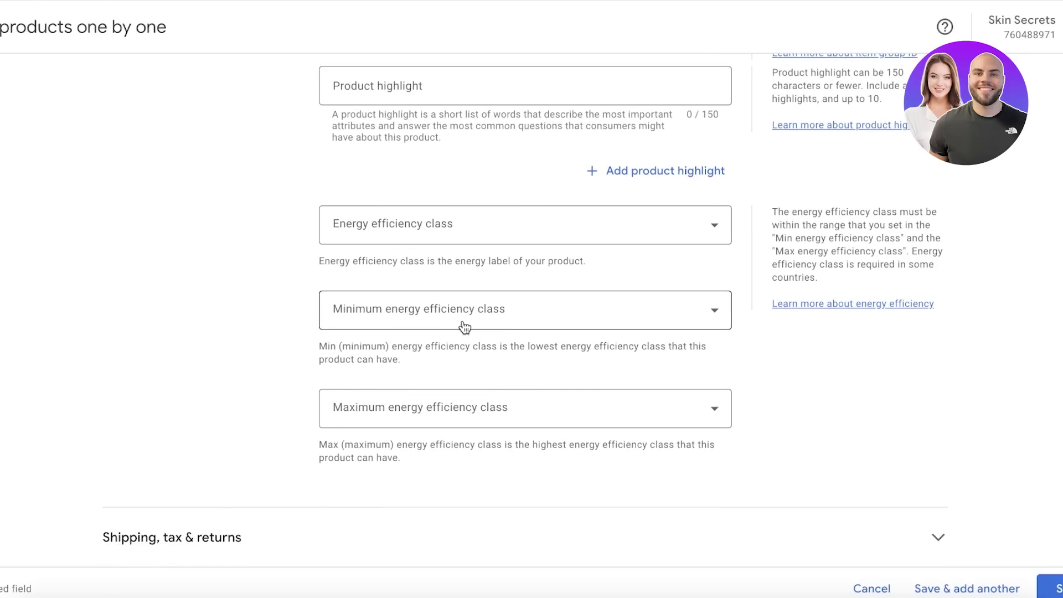
pyautogui.click(521, 230)
pyautogui.click(91, 230)
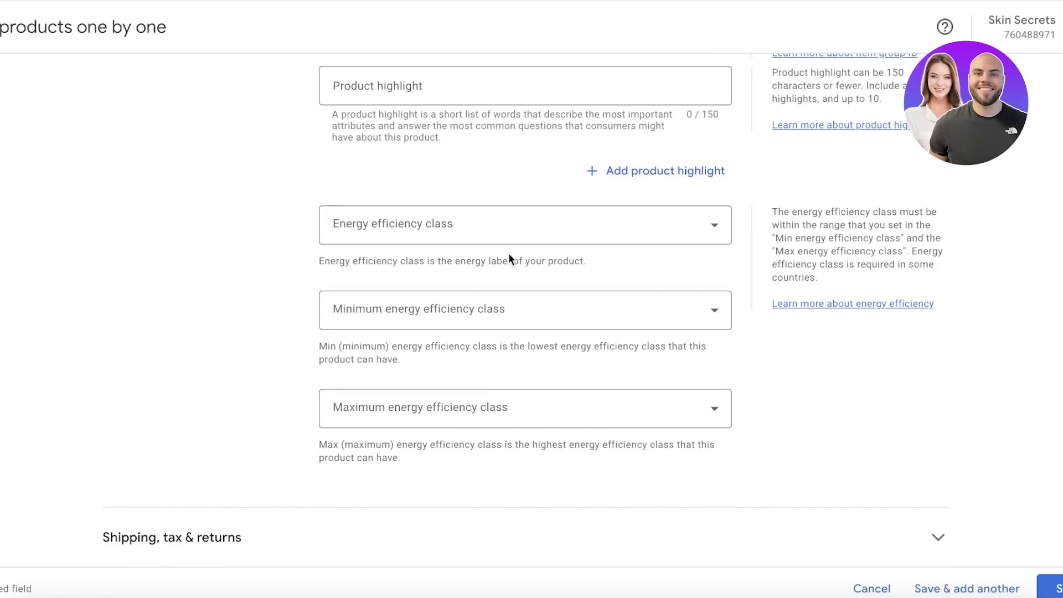
pyautogui.scroll(15, 508, 254)
pyautogui.scroll(-10, 482, 257)
pyautogui.scroll(-9, 381, 314)
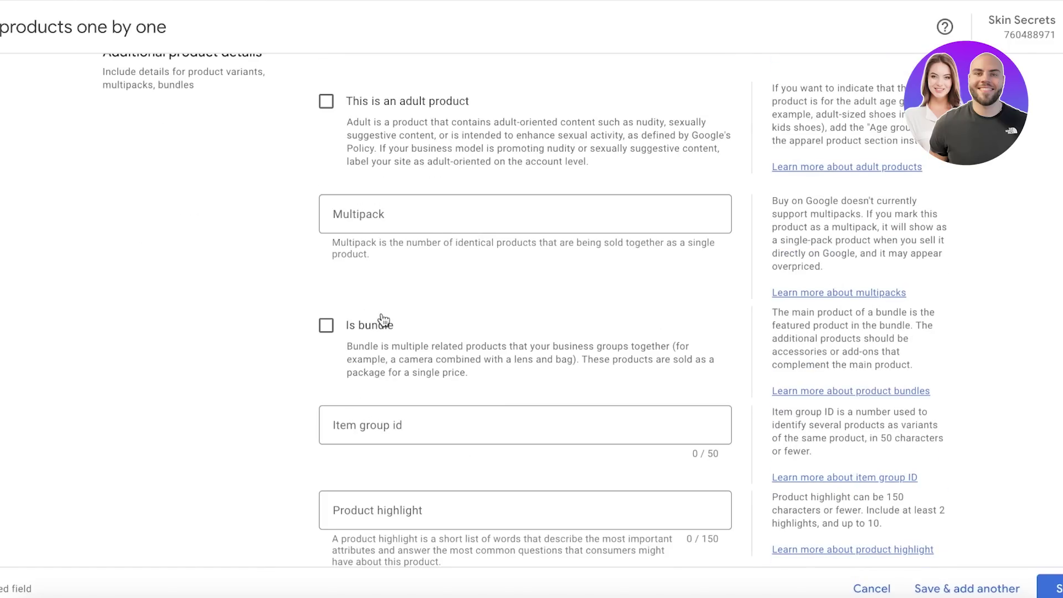
# Step: Give the product a shipping weight of 0.1 kg
pyautogui.click(362, 532)
pyautogui.scroll(-9, 247, 303)
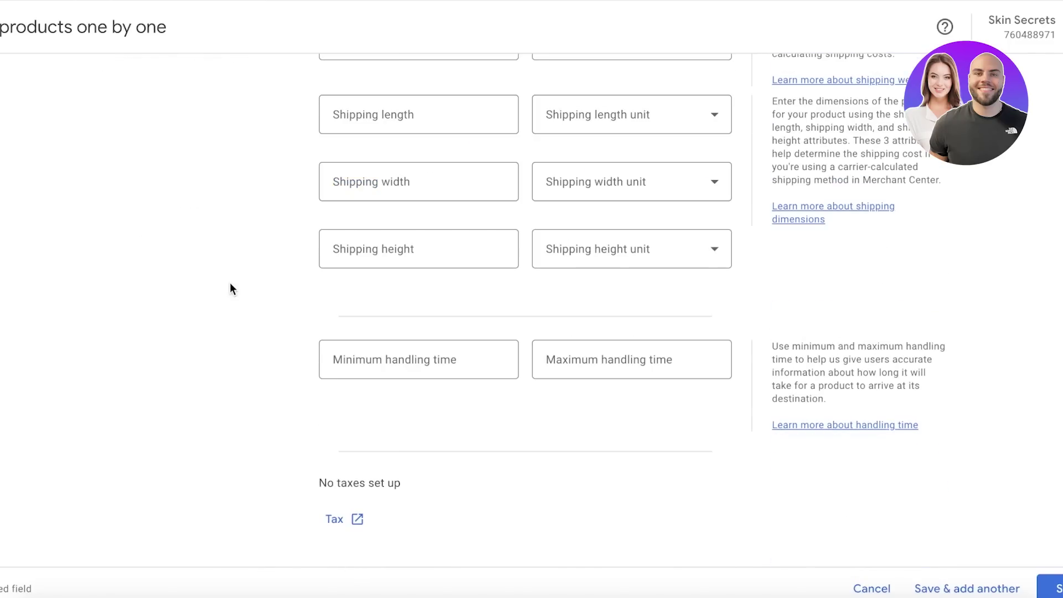
pyautogui.scroll(6, 250, 286)
pyautogui.scroll(-5, 254, 285)
pyautogui.scroll(4, 240, 272)
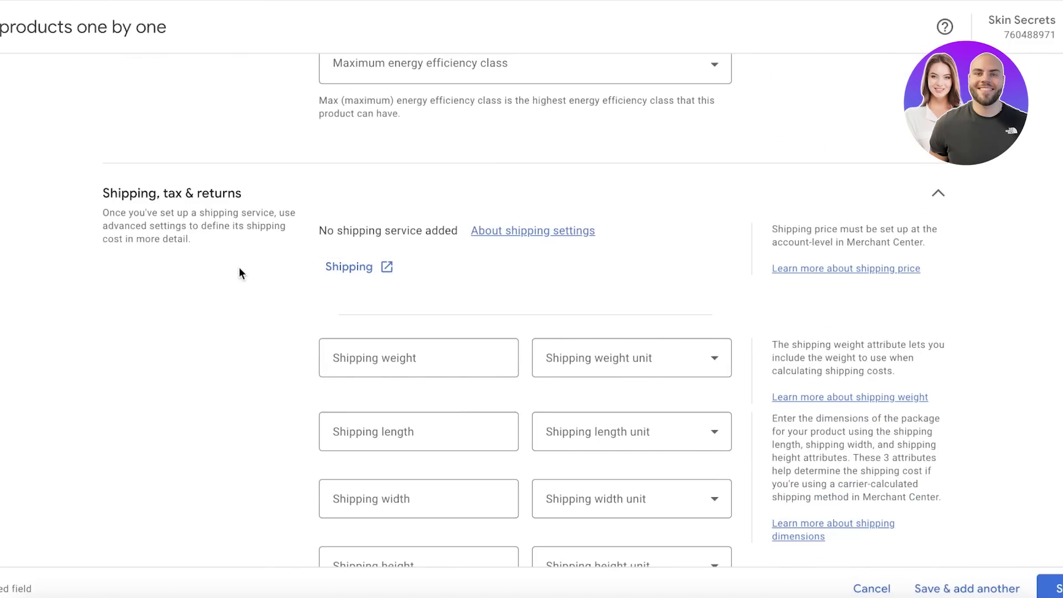
pyautogui.click(389, 354)
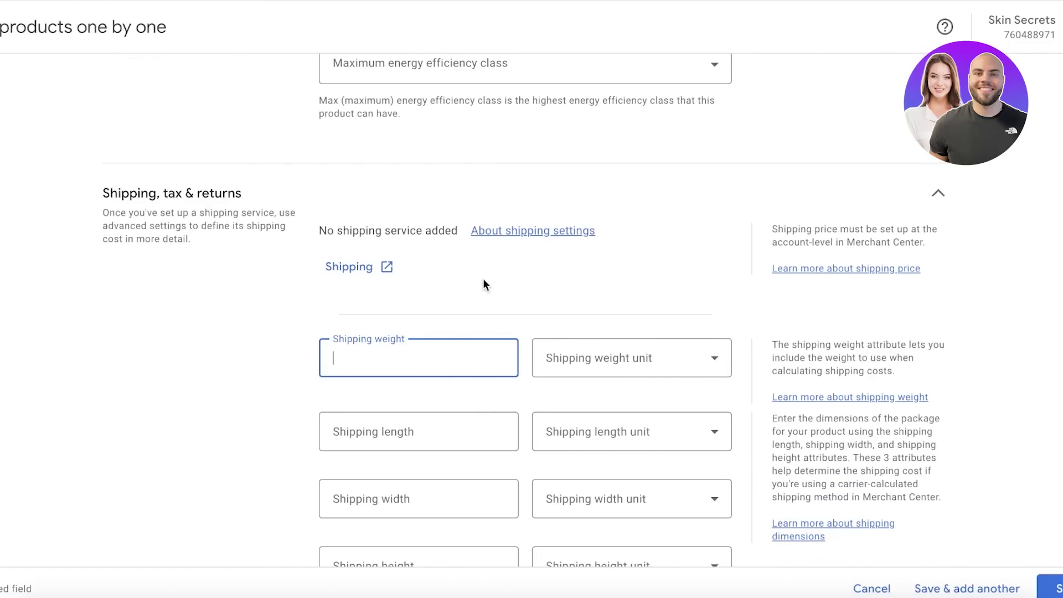
pyautogui.scroll(-1, 484, 285)
pyautogui.click(674, 308)
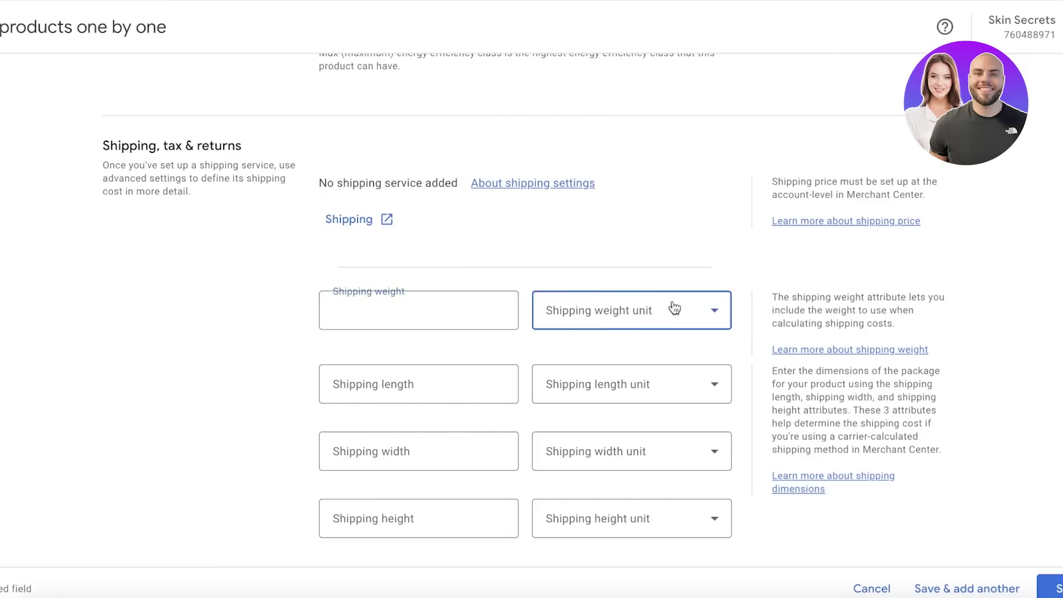
pyautogui.click(578, 328)
pyautogui.write('0.1')
pyautogui.click(676, 377)
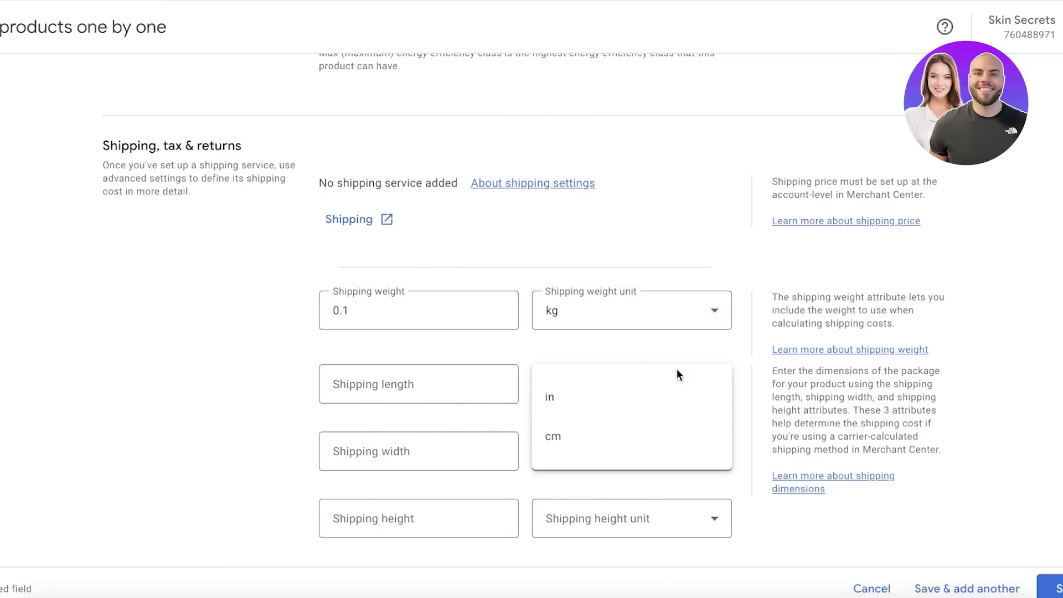
# Step: Set the shipping dimensions to 12 × 6 × 1 in
pyautogui.click(577, 420)
pyautogui.click(465, 386)
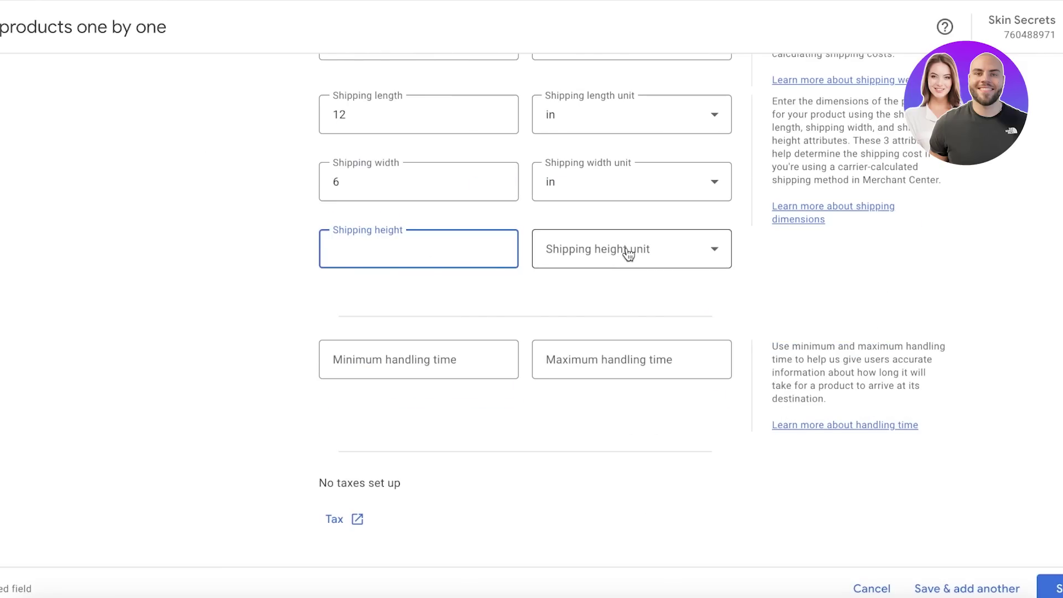
pyautogui.click(624, 251)
pyautogui.click(593, 265)
pyautogui.click(402, 251)
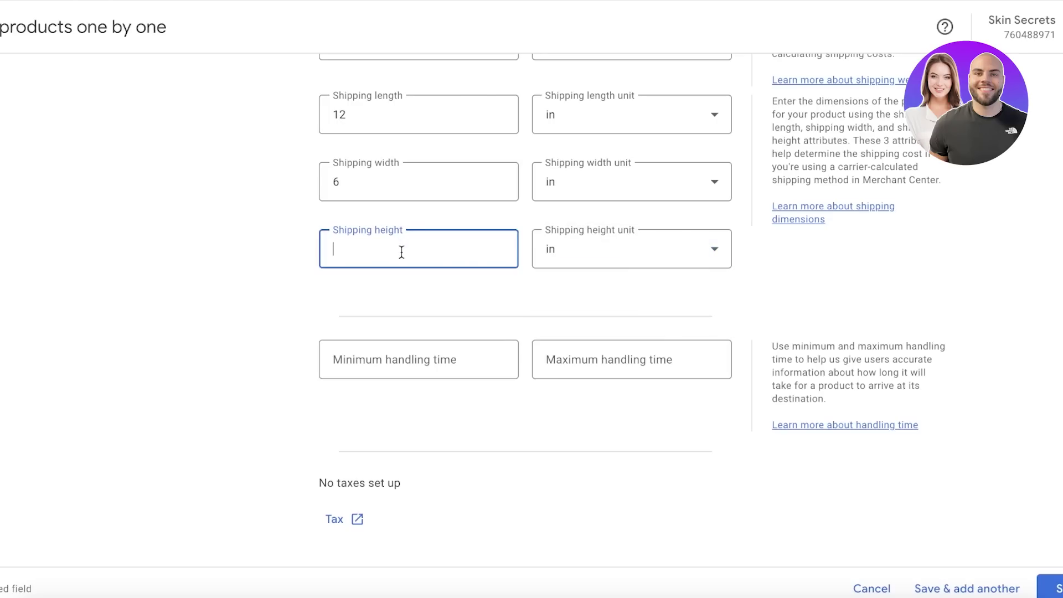
pyautogui.write('1')
# Step: Set the handling time to a minimum of 2 and a maximum of 5
pyautogui.click(480, 378)
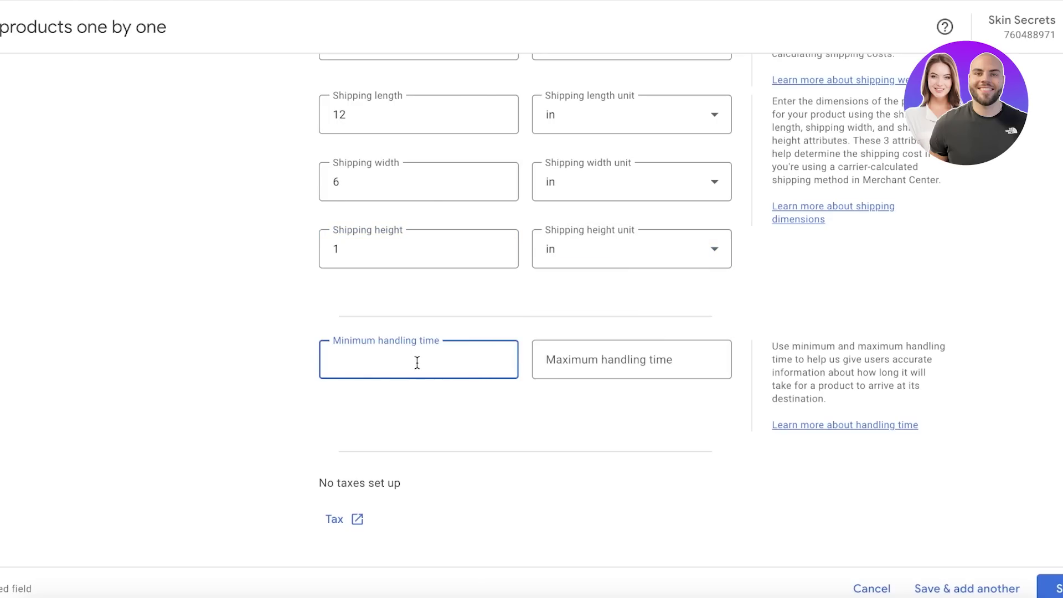
pyautogui.write('2')
pyautogui.click(581, 357)
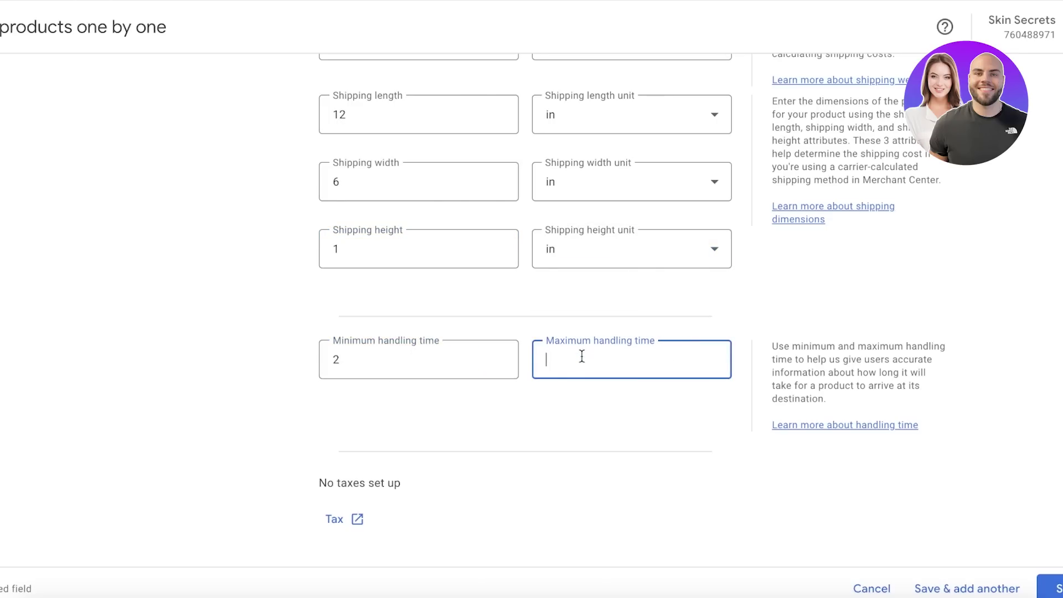
pyautogui.write('5')
pyautogui.click(459, 523)
pyautogui.scroll(15, 495, 480)
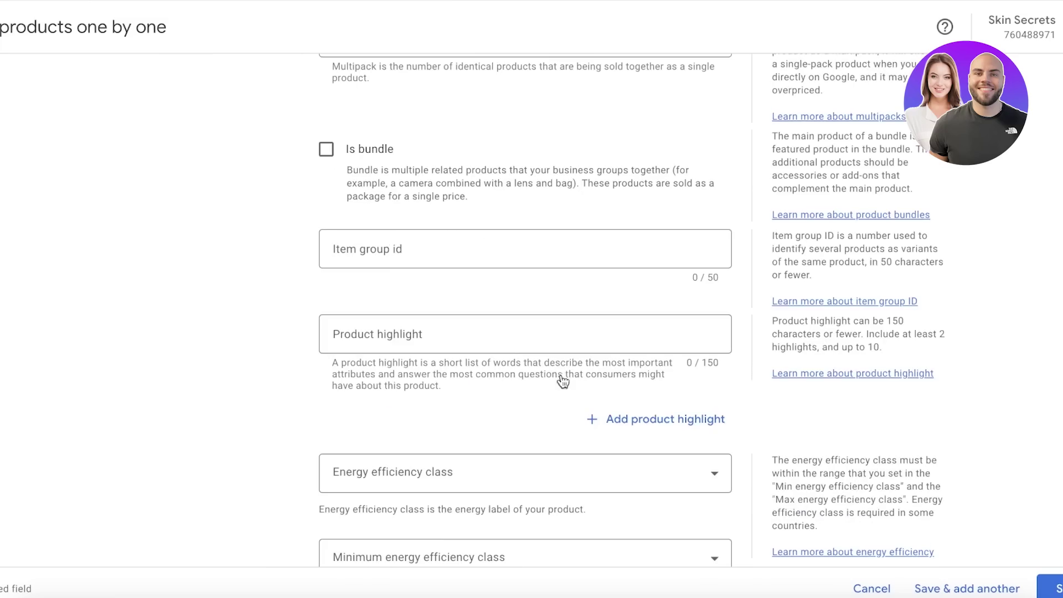
pyautogui.scroll(-15, 491, 288)
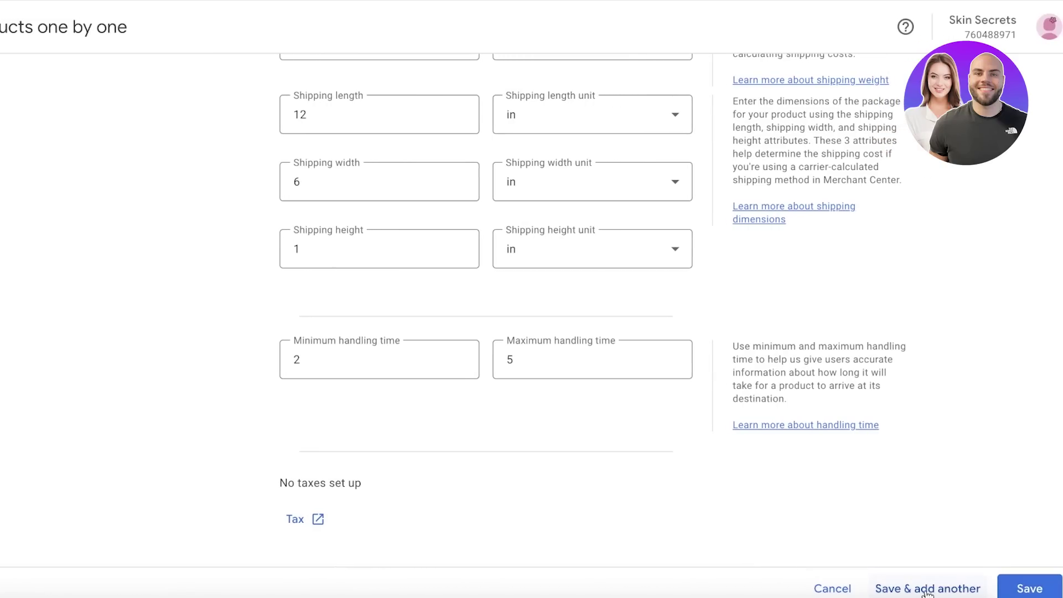
# Step: Save the Pink Blazer Top, review its Product details, and go back to All products
pyautogui.click(1015, 588)
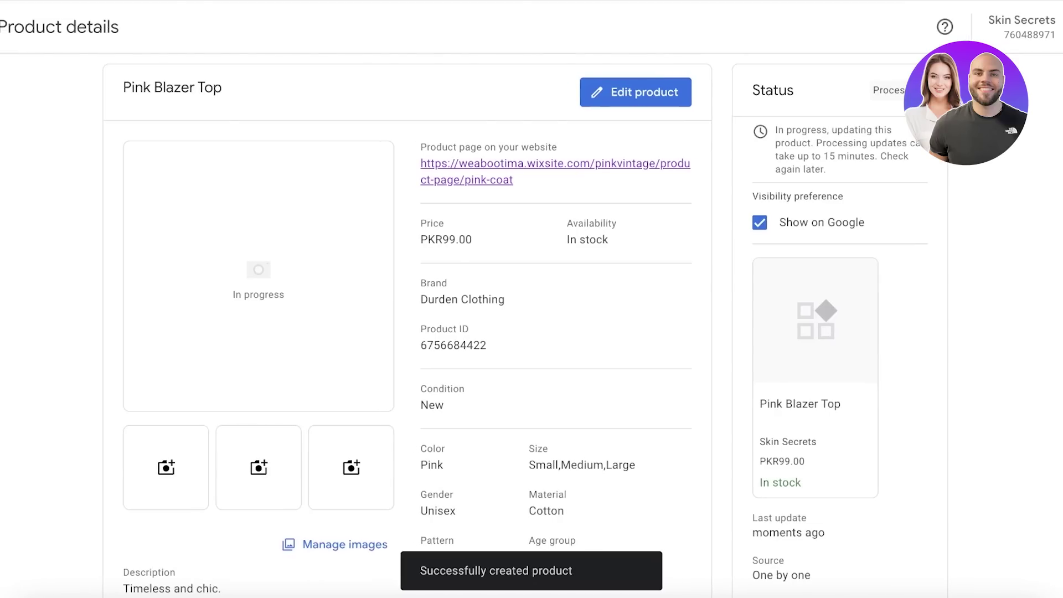
pyautogui.scroll(-2, 935, 280)
pyautogui.scroll(2, 795, 33)
pyautogui.scroll(-1, 813, 242)
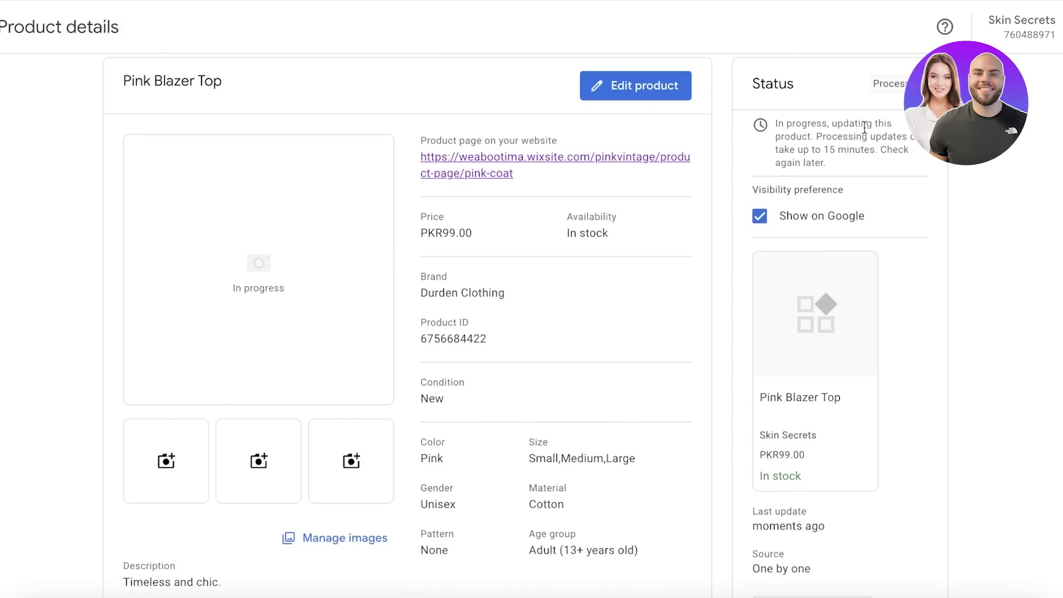
pyautogui.scroll(-2, 967, 187)
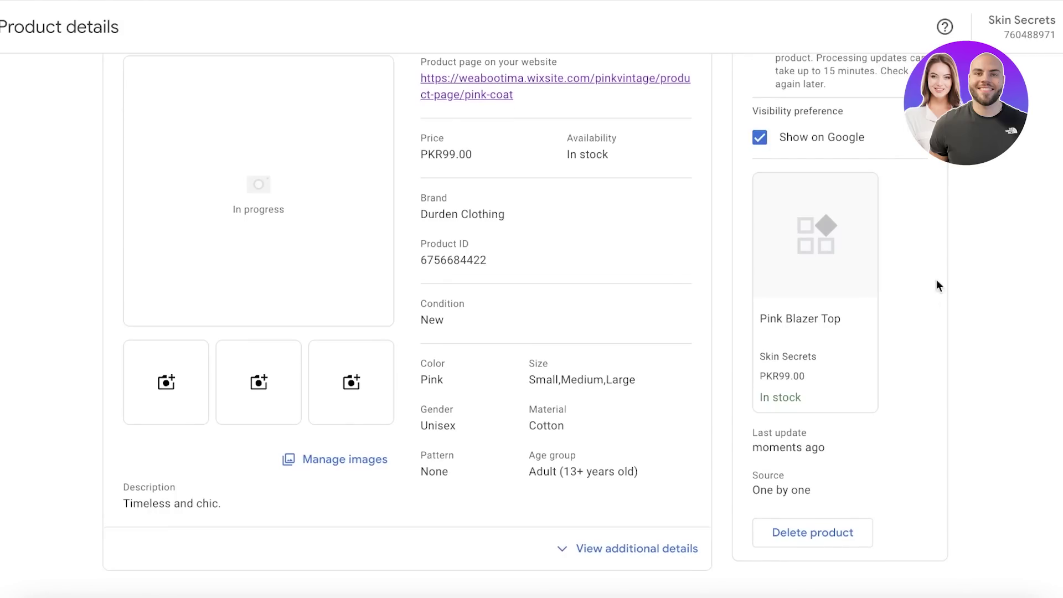
pyautogui.scroll(2, 937, 283)
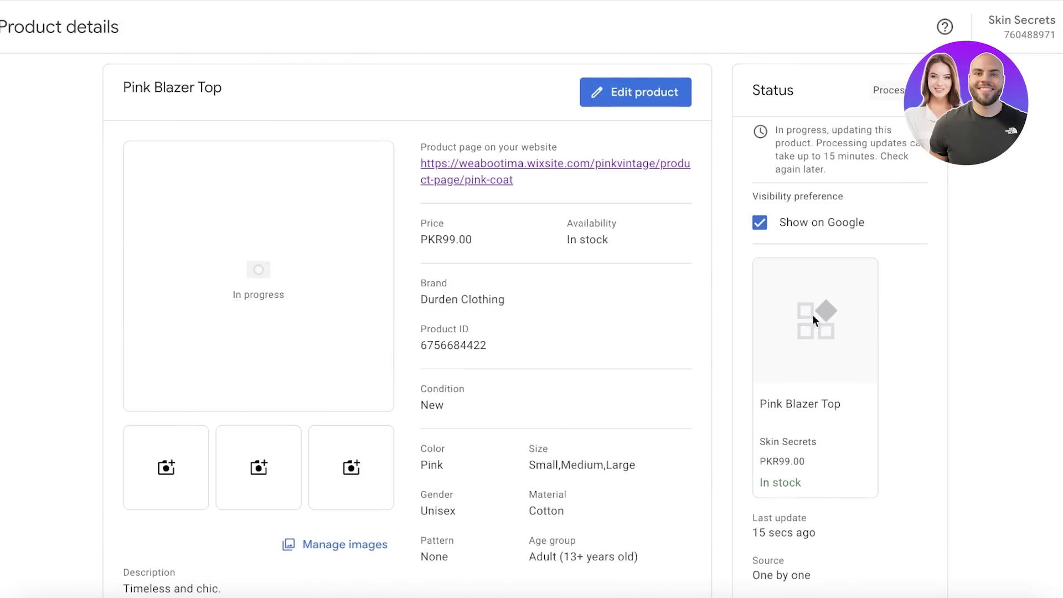
pyautogui.hotkey('alt', 'Left')
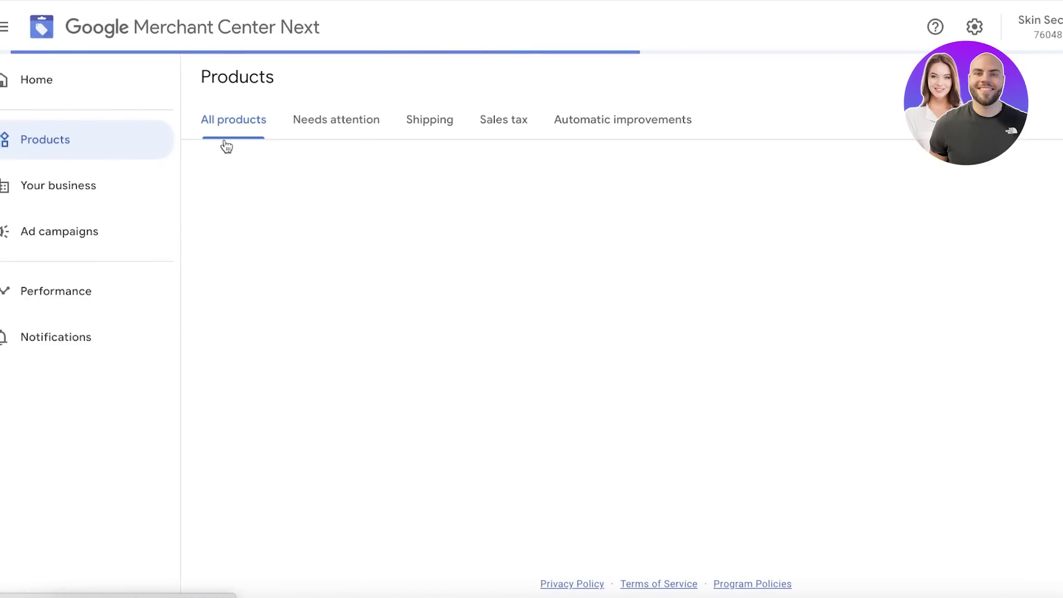
pyautogui.scroll(-1, 396, 223)
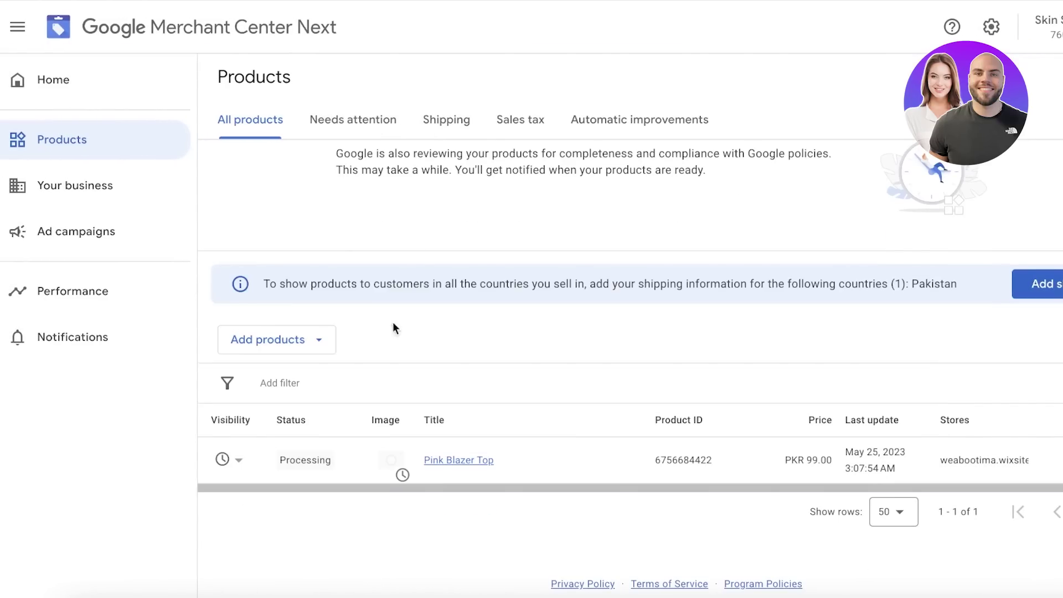
# Step: Open Your business, review the Confirm online store verification methods, then go back
pyautogui.click(143, 197)
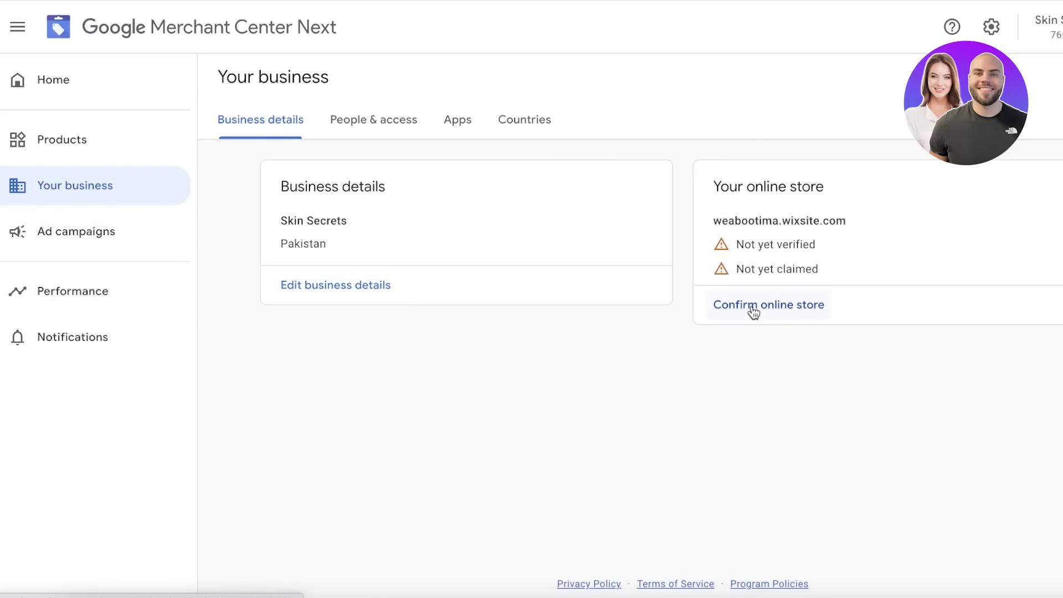
pyautogui.click(731, 306)
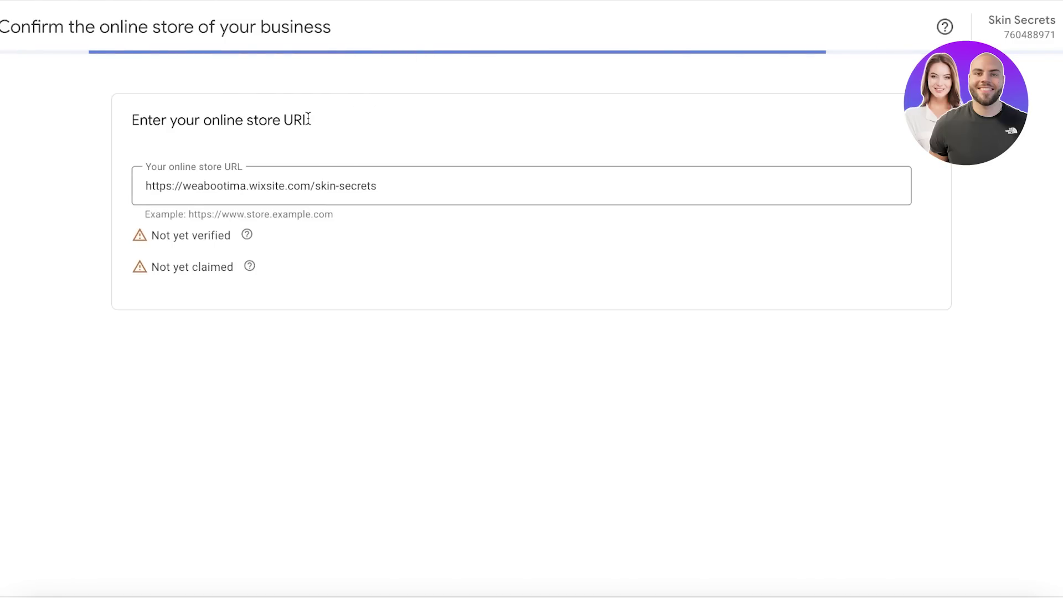
pyautogui.scroll(-2, 346, 234)
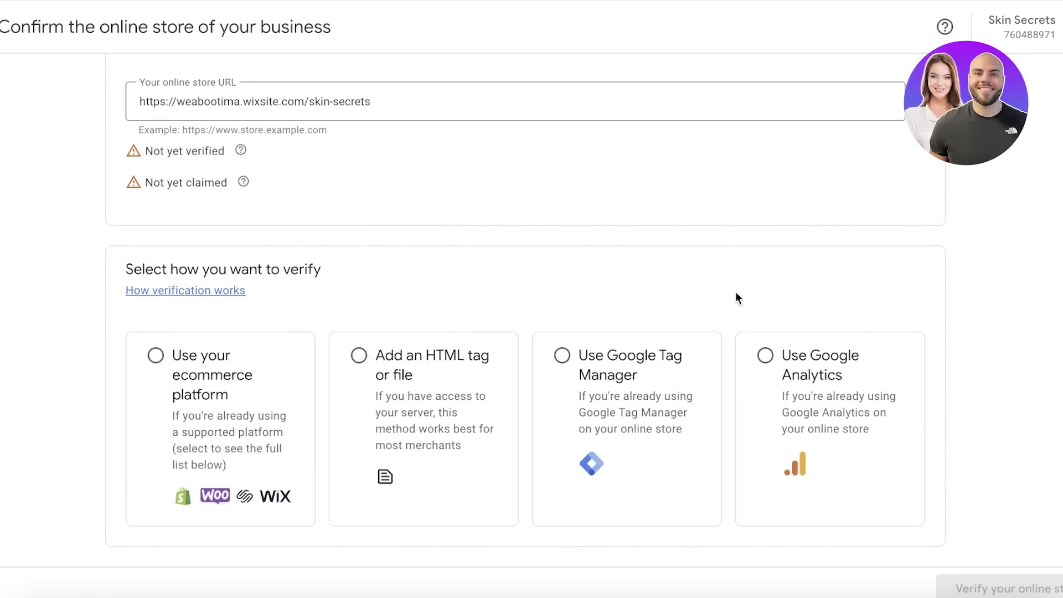
pyautogui.scroll(2, 328, 257)
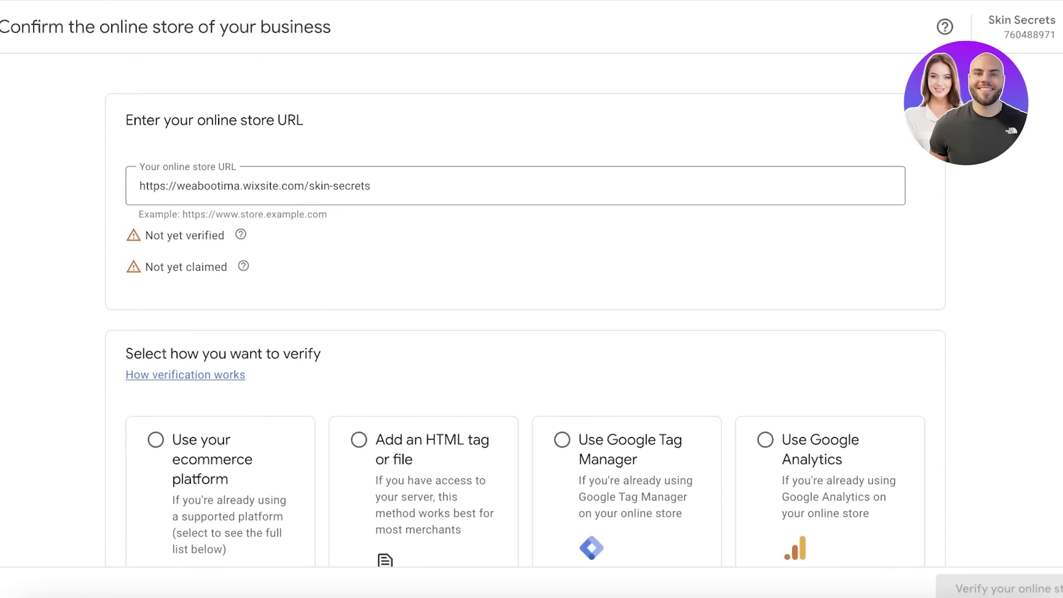
pyautogui.click(2, 27)
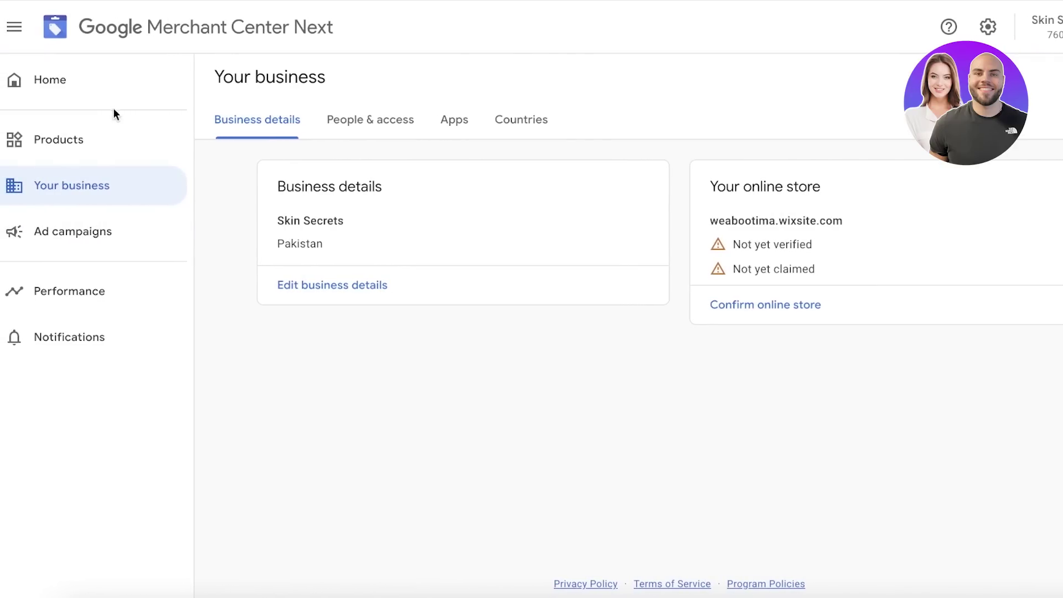
# Step: Go to the Home page showing setup steps and the Pink Blazer Top preview
pyautogui.click(86, 93)
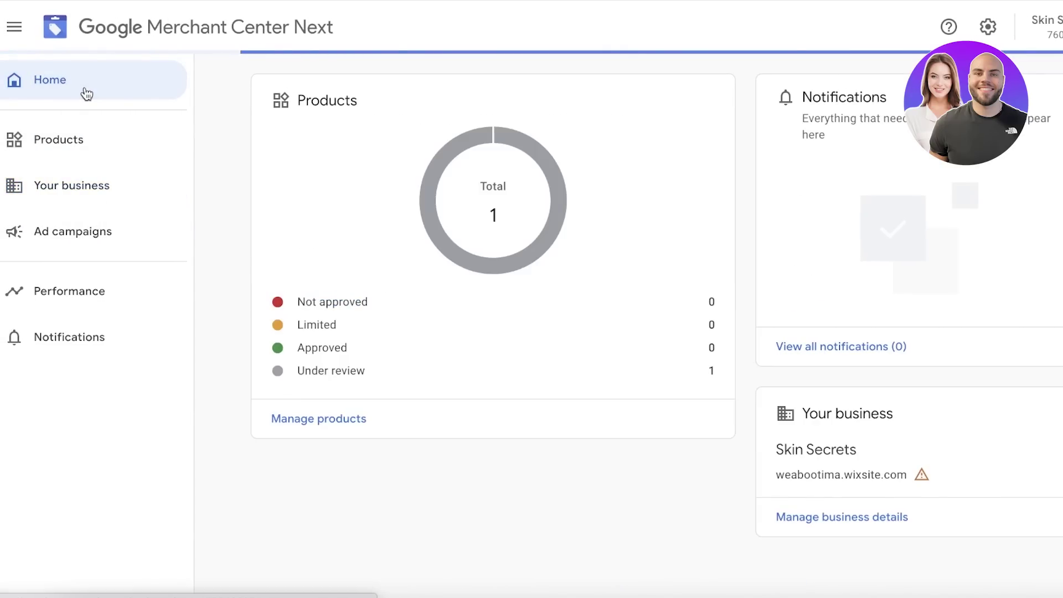